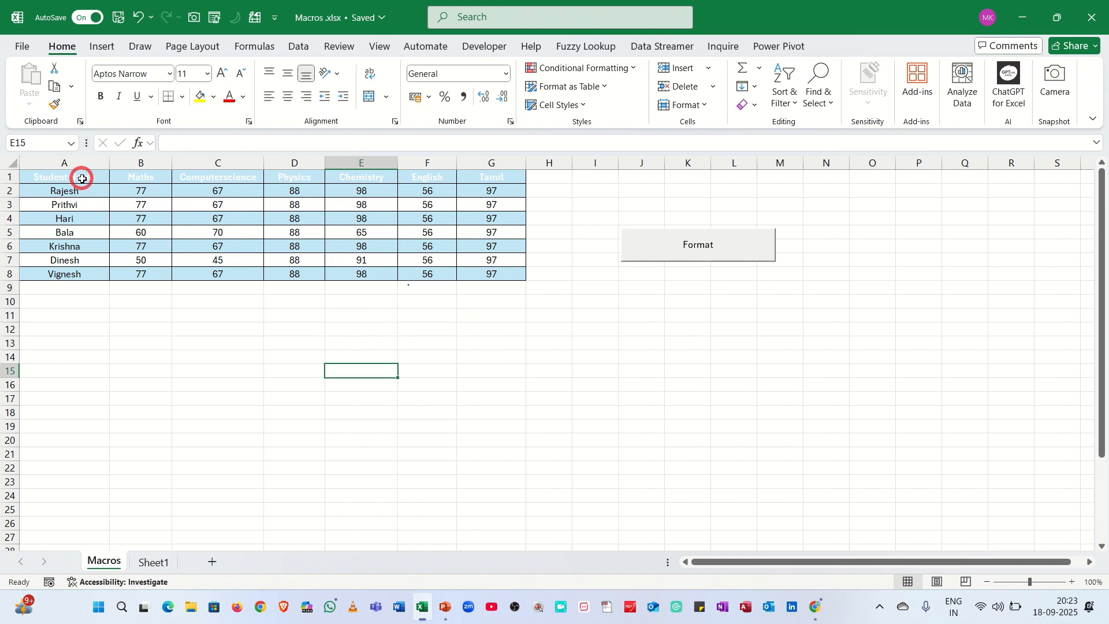
pyautogui.moveTo(79, 177); pyautogui.dragTo(476, 270)
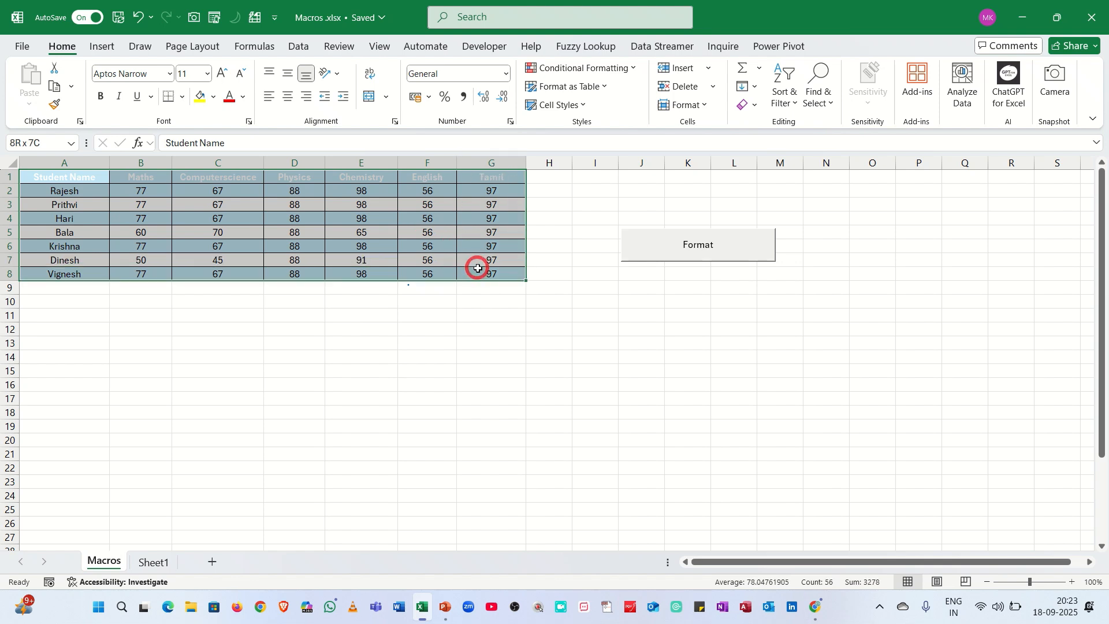
pyautogui.click(390, 356)
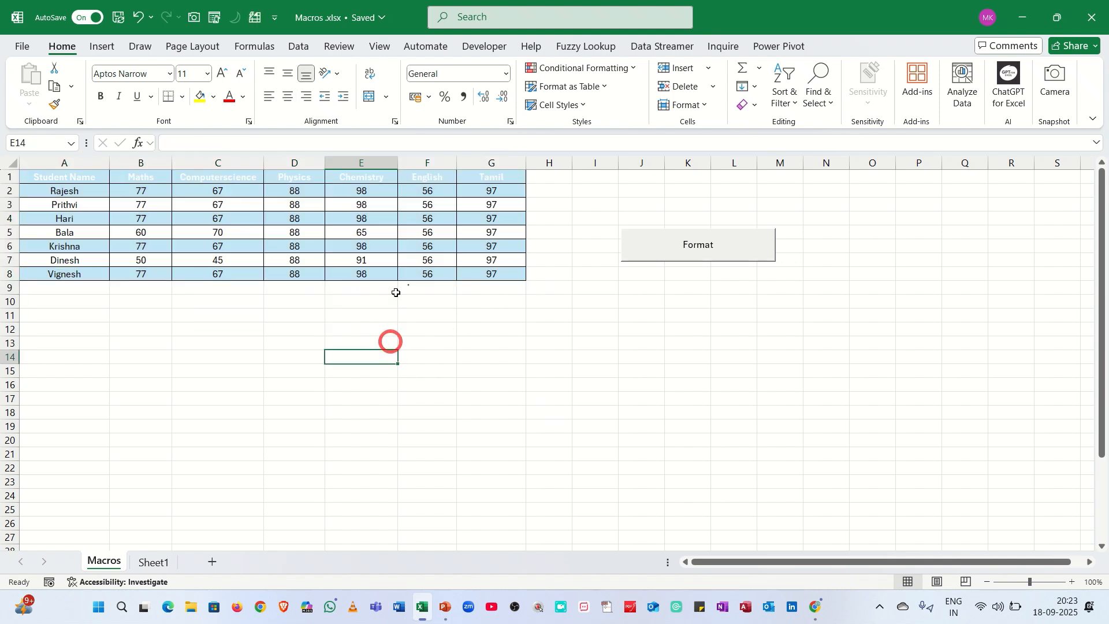
pyautogui.click(354, 220)
pyautogui.click(491, 426)
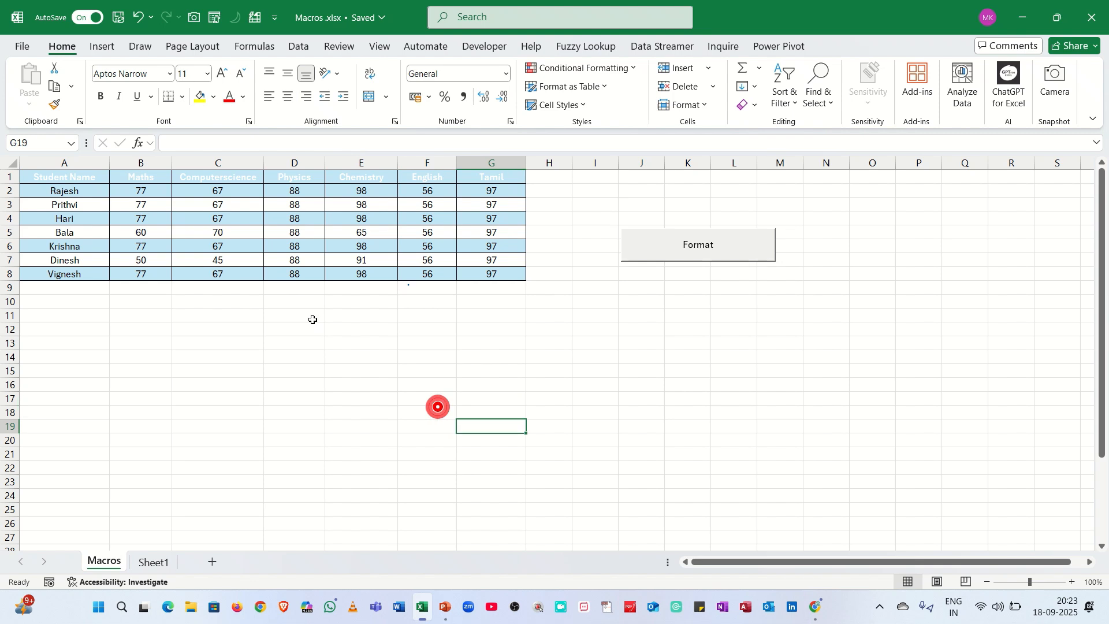
# Convert the student marks range A1:G8 into a table that has headers.
pyautogui.click(270, 218)
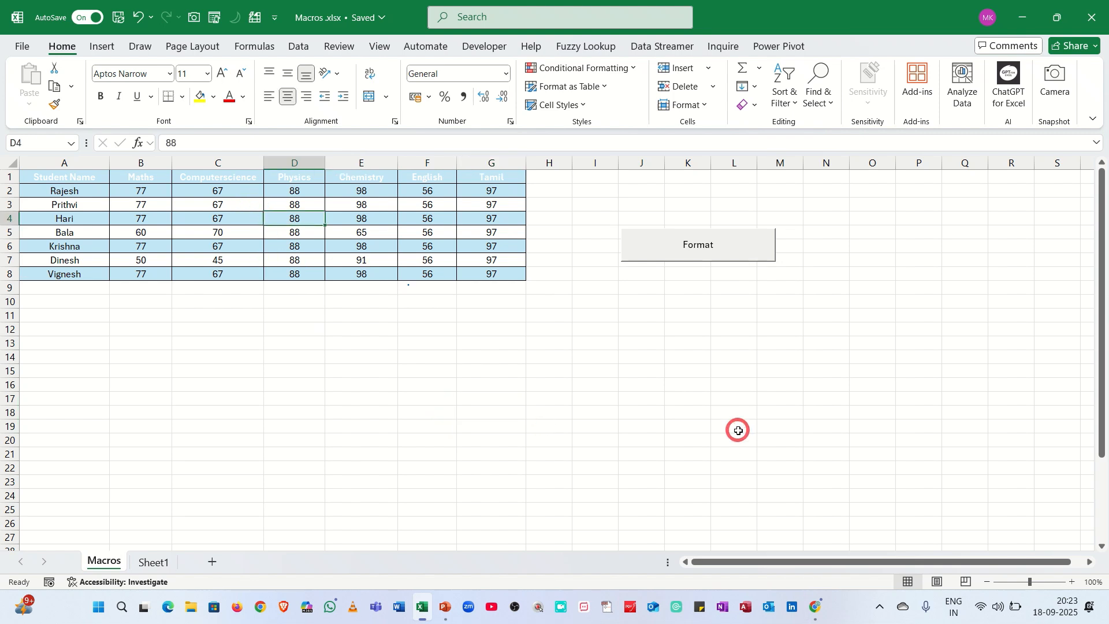
pyautogui.hotkey('ctrl', 't')
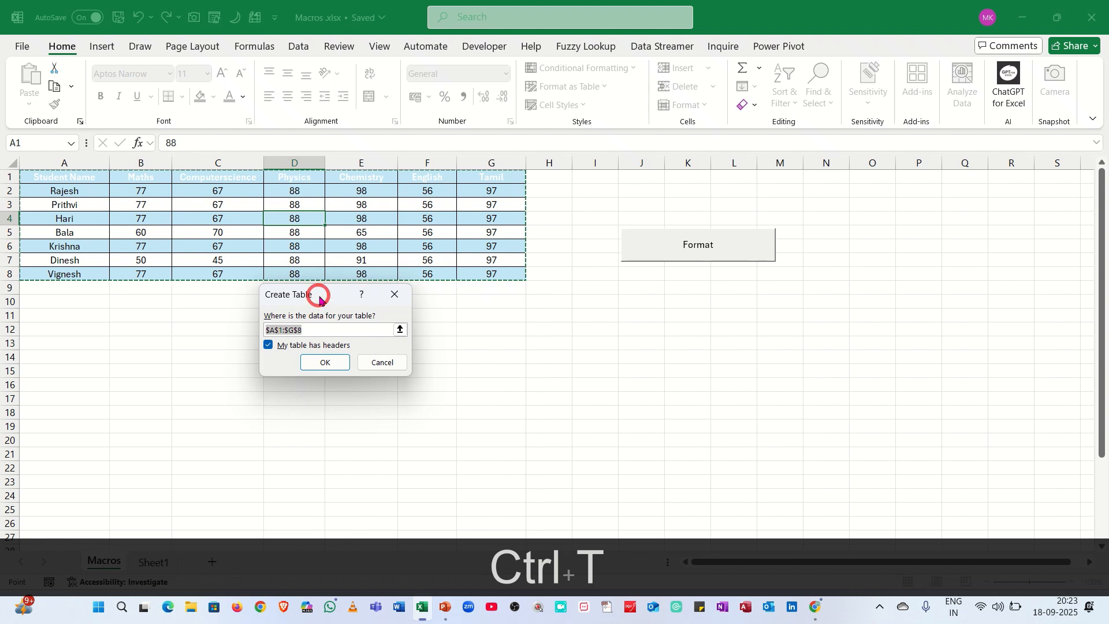
pyautogui.moveTo(327, 296); pyautogui.dragTo(454, 296)
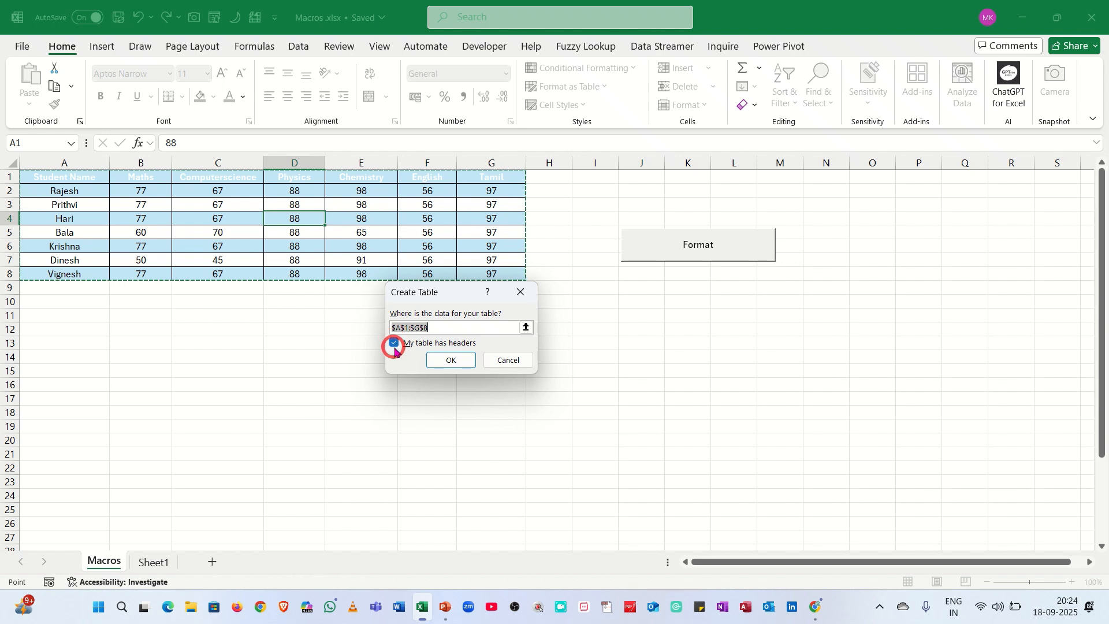
pyautogui.click(439, 360)
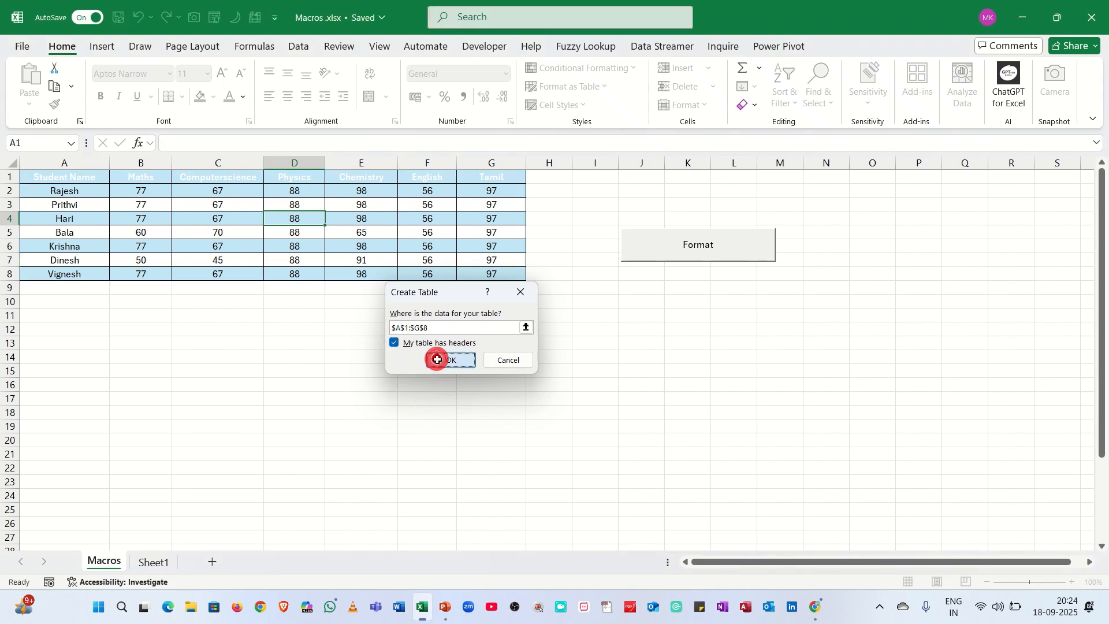
pyautogui.click(444, 429)
# Rename the student marks table as Student_Data.
pyautogui.click(341, 229)
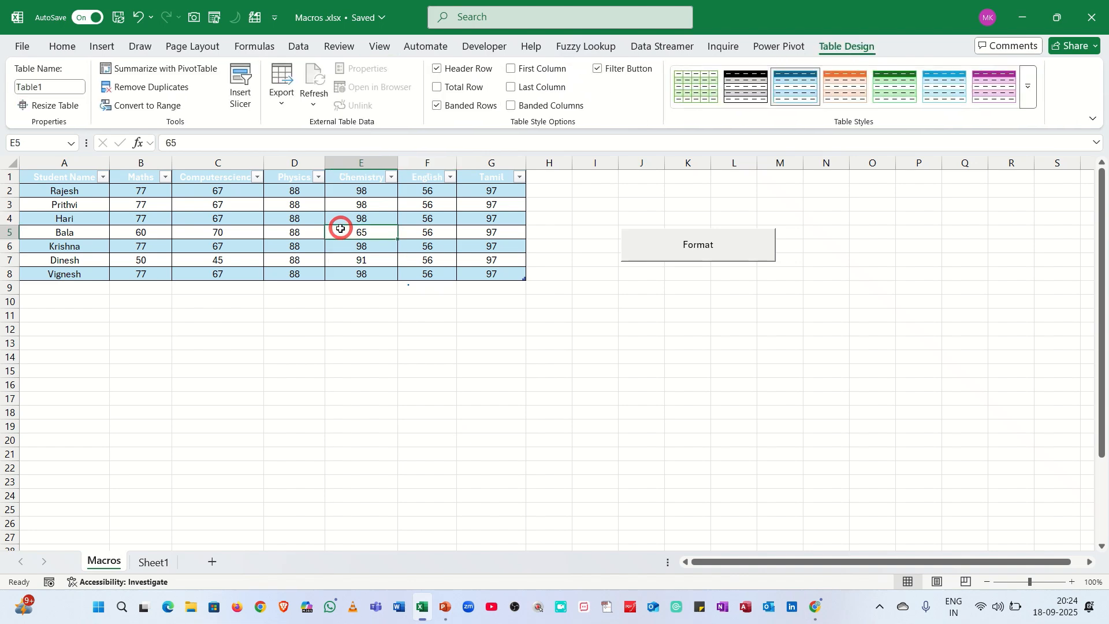
pyautogui.click(339, 400)
pyautogui.click(342, 225)
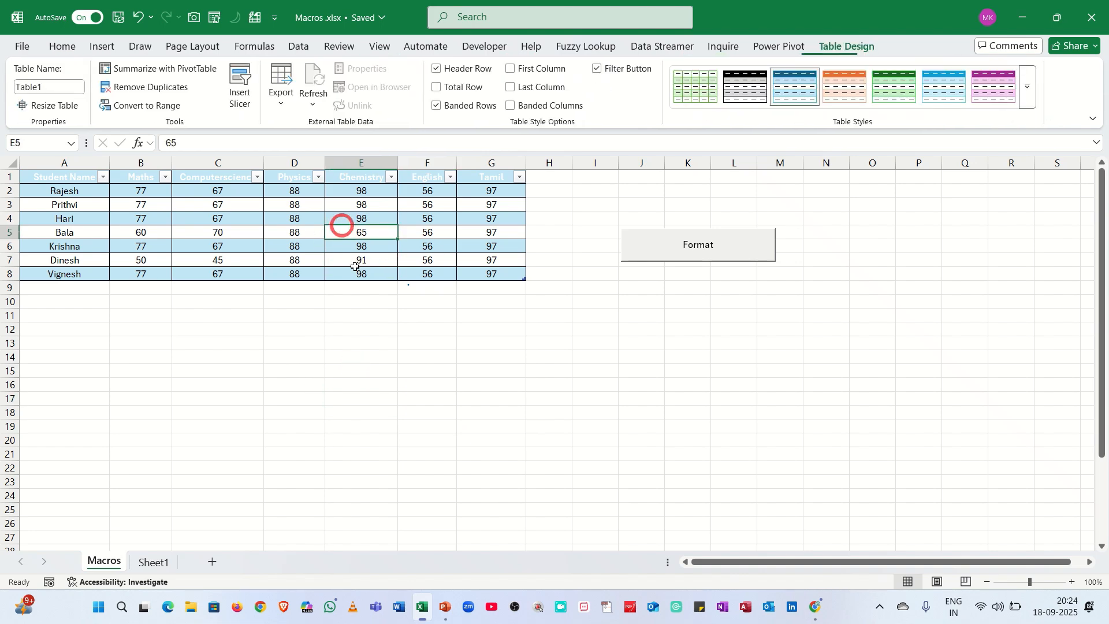
pyautogui.click(850, 33)
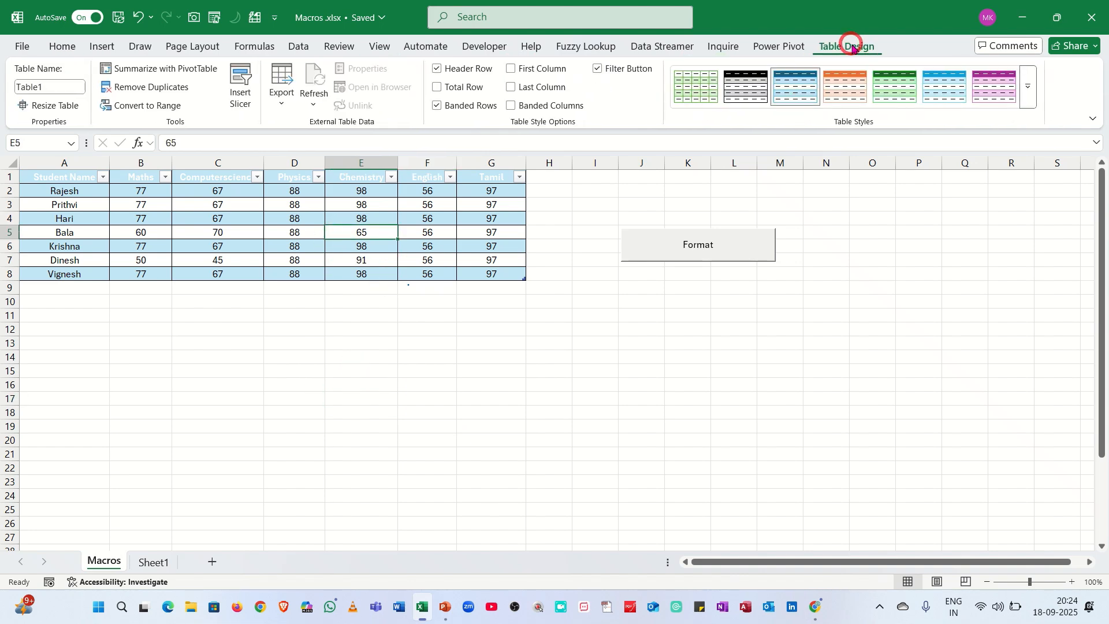
pyautogui.click(38, 86)
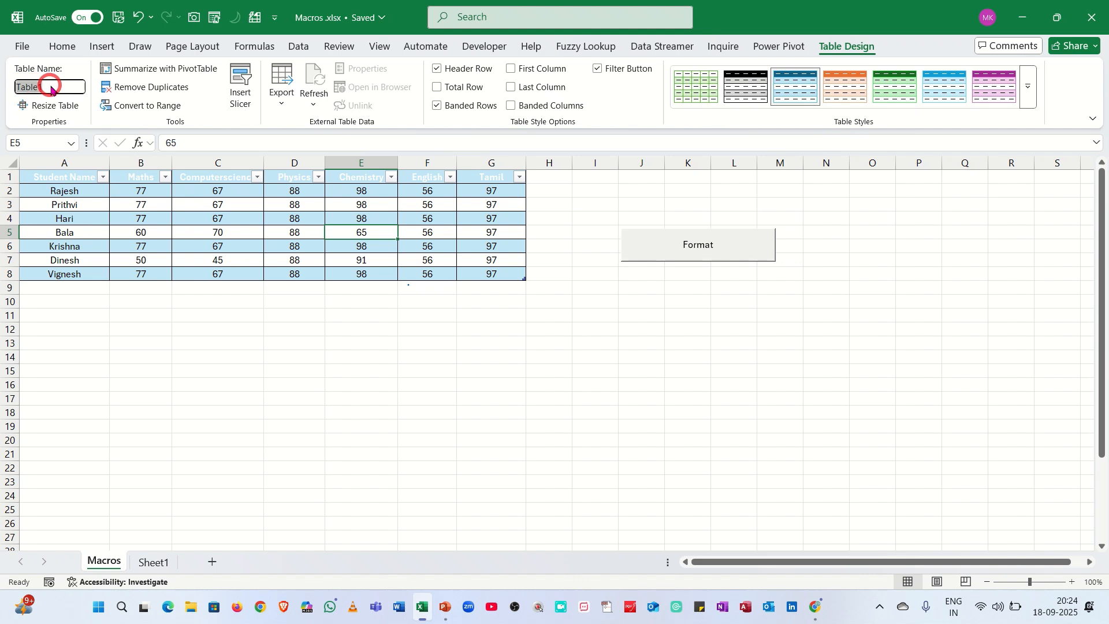
pyautogui.click(266, 312)
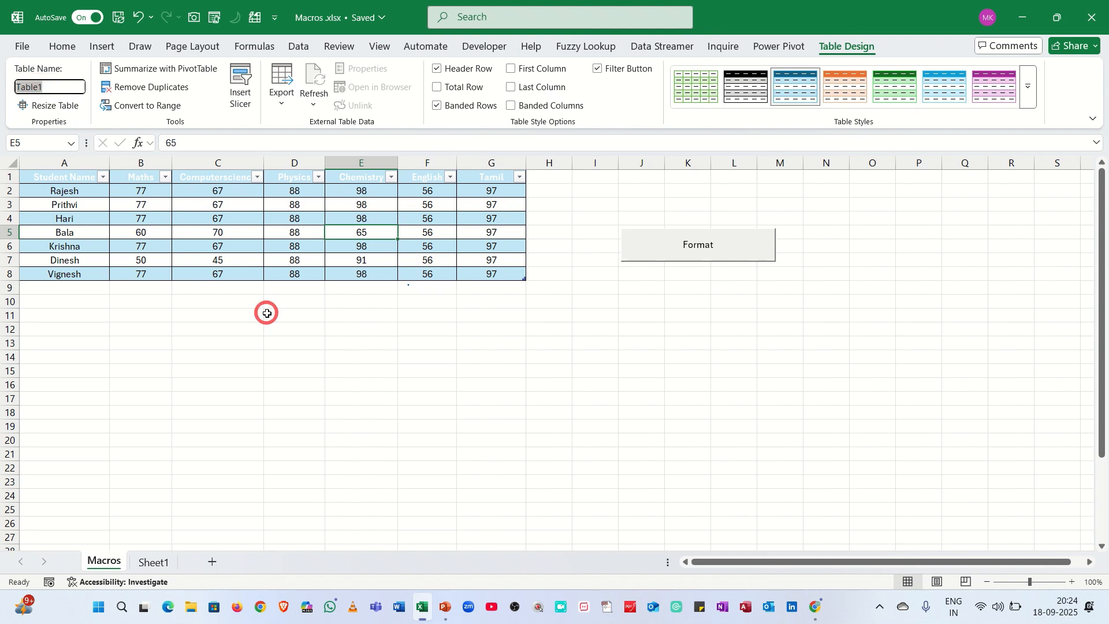
pyautogui.write('Stud')
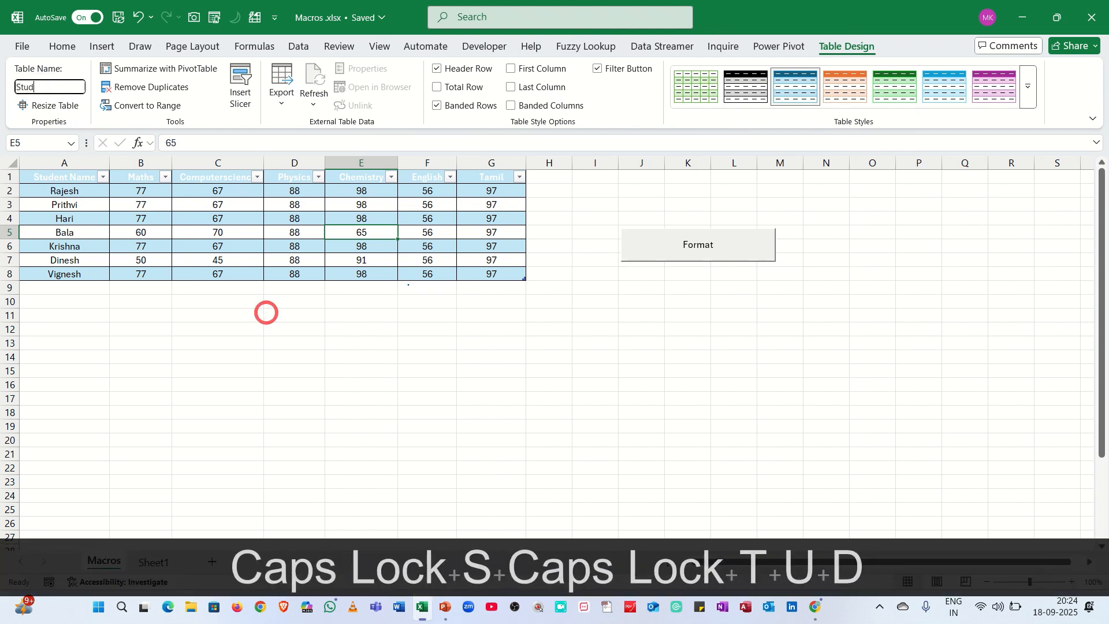
pyautogui.write('ent')
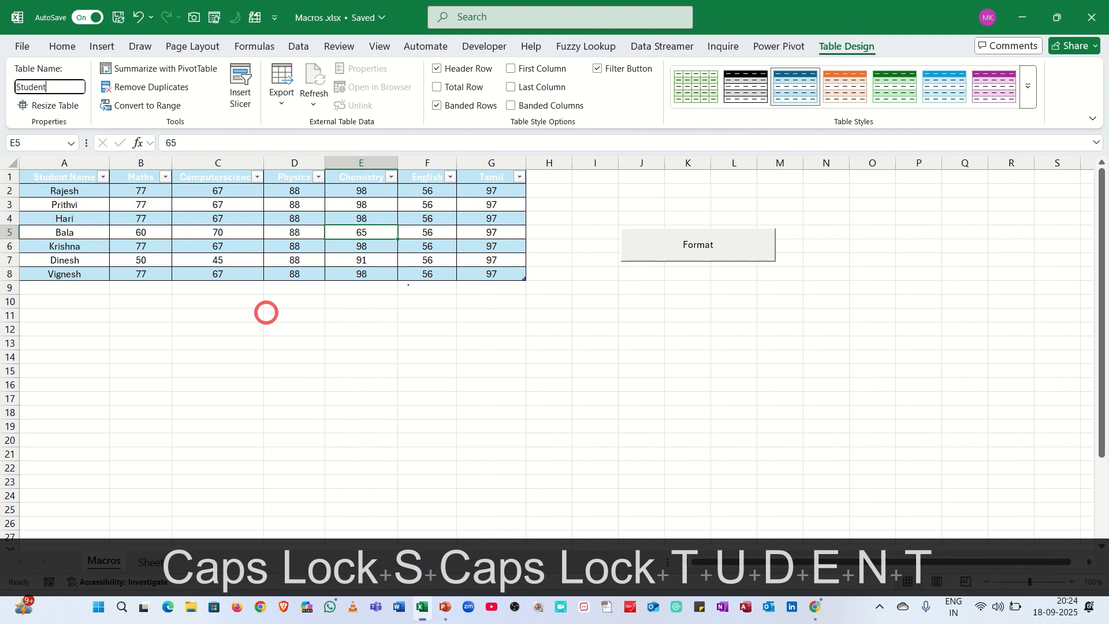
pyautogui.write('_')
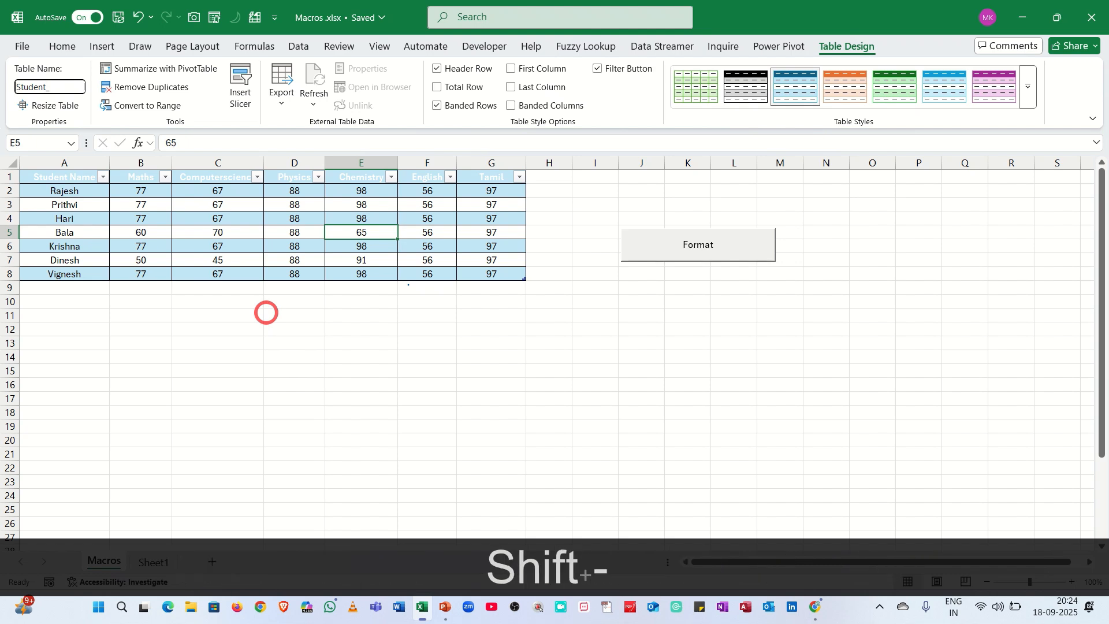
pyautogui.write('Data')
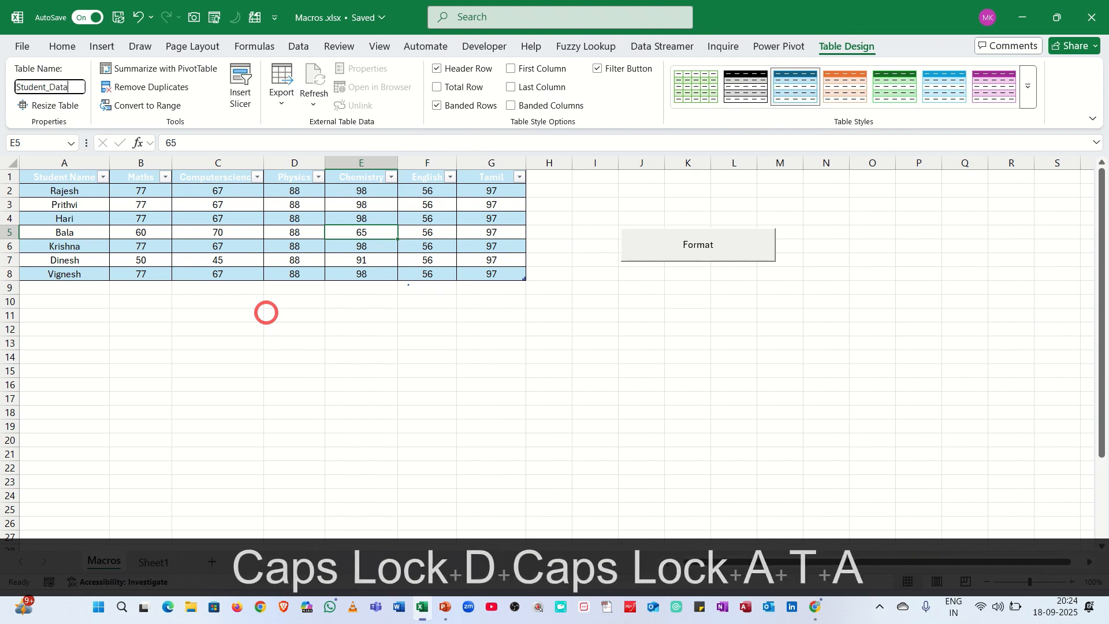
pyautogui.press('Return')
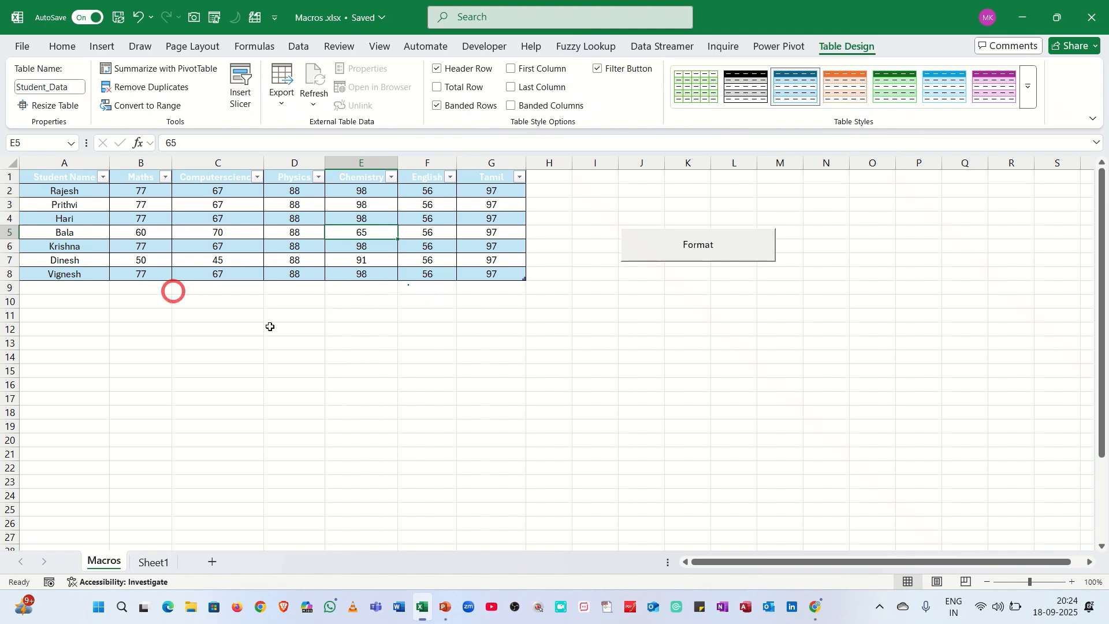
# Hide the filter buttons in the header row of the Student_Data table.
pyautogui.click(636, 69)
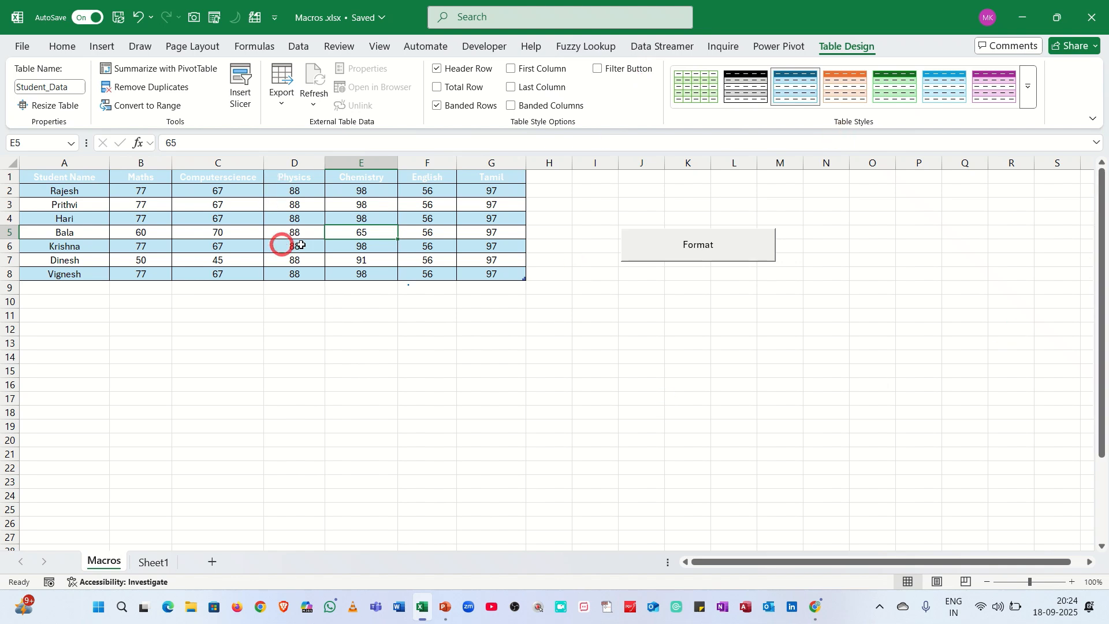
pyautogui.click(207, 232)
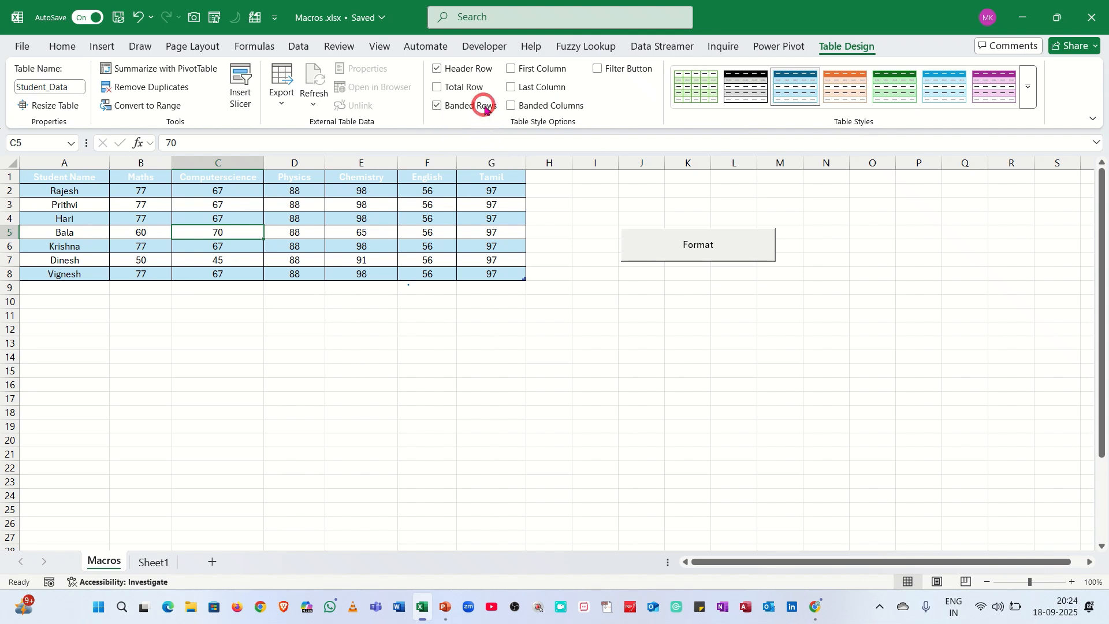
pyautogui.click(301, 231)
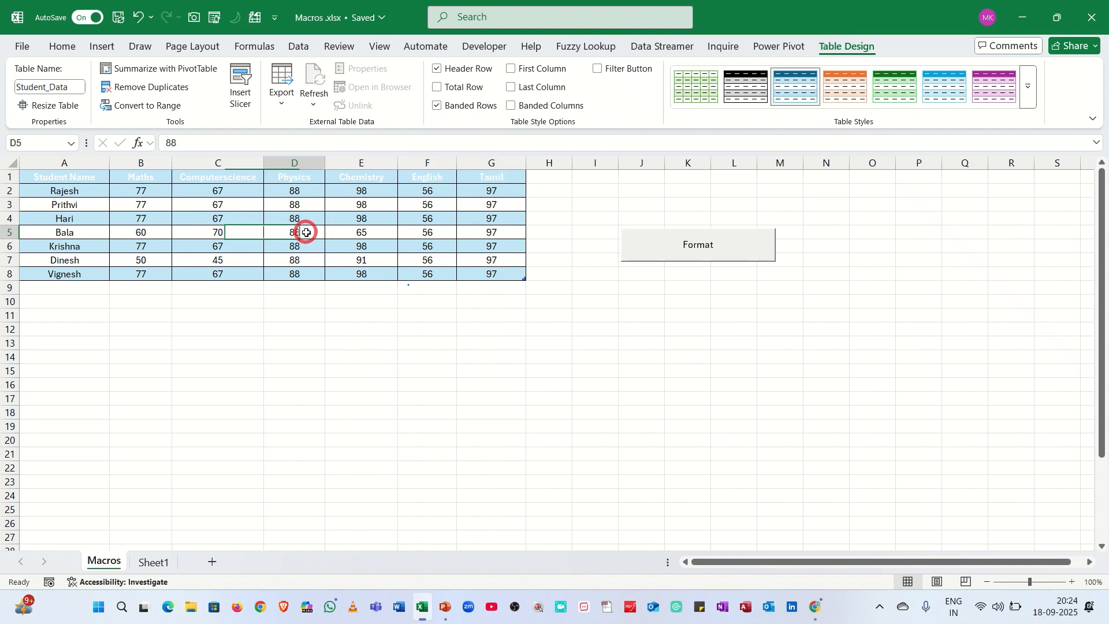
# Switch the banded rows option of the Student_Data table off and back on.
pyautogui.click(480, 107)
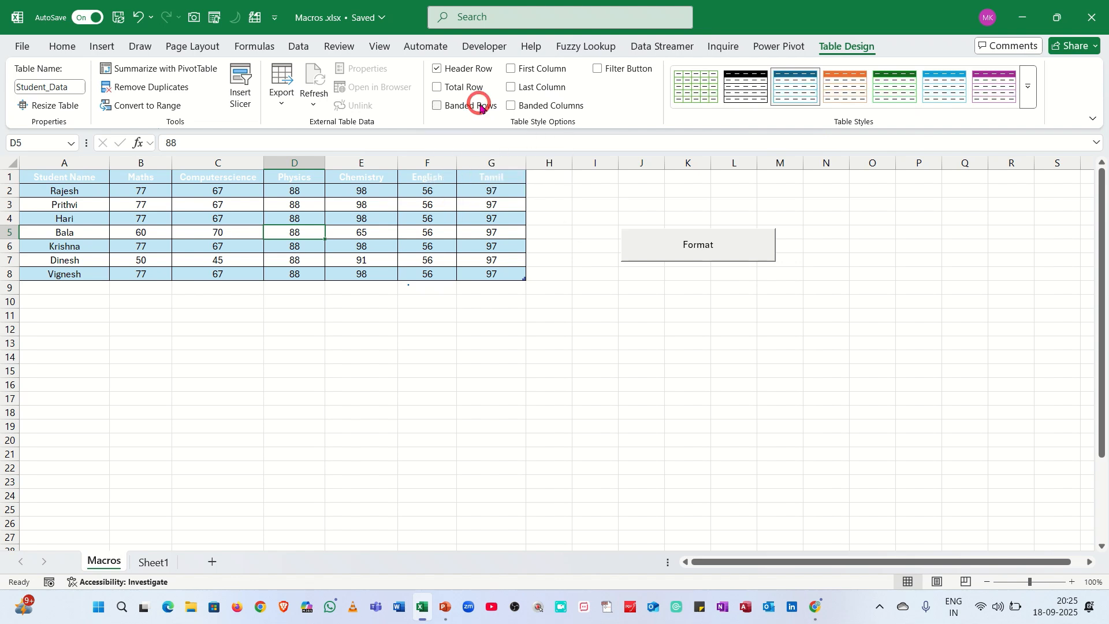
pyautogui.click(481, 108)
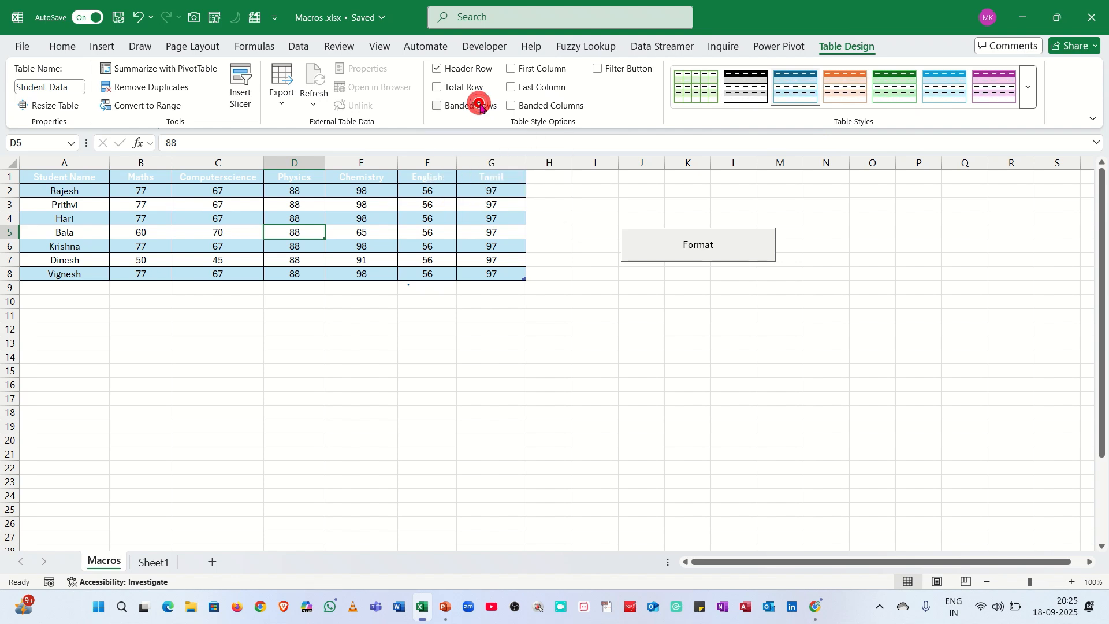
pyautogui.click(481, 108)
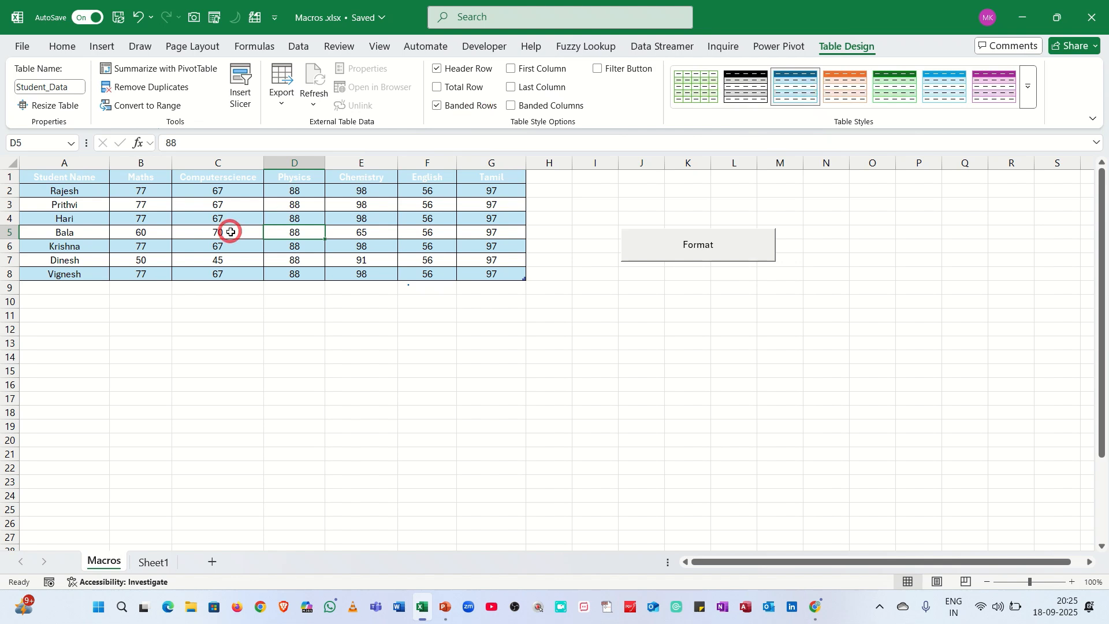
pyautogui.click(76, 182)
pyautogui.moveTo(76, 182); pyautogui.dragTo(488, 280)
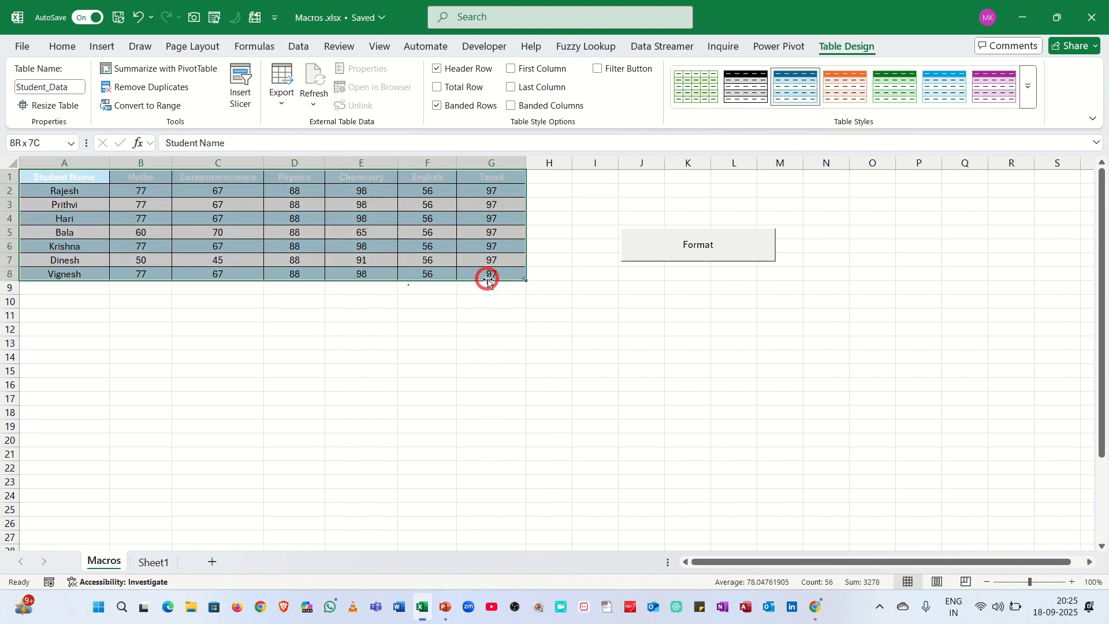
pyautogui.click(477, 107)
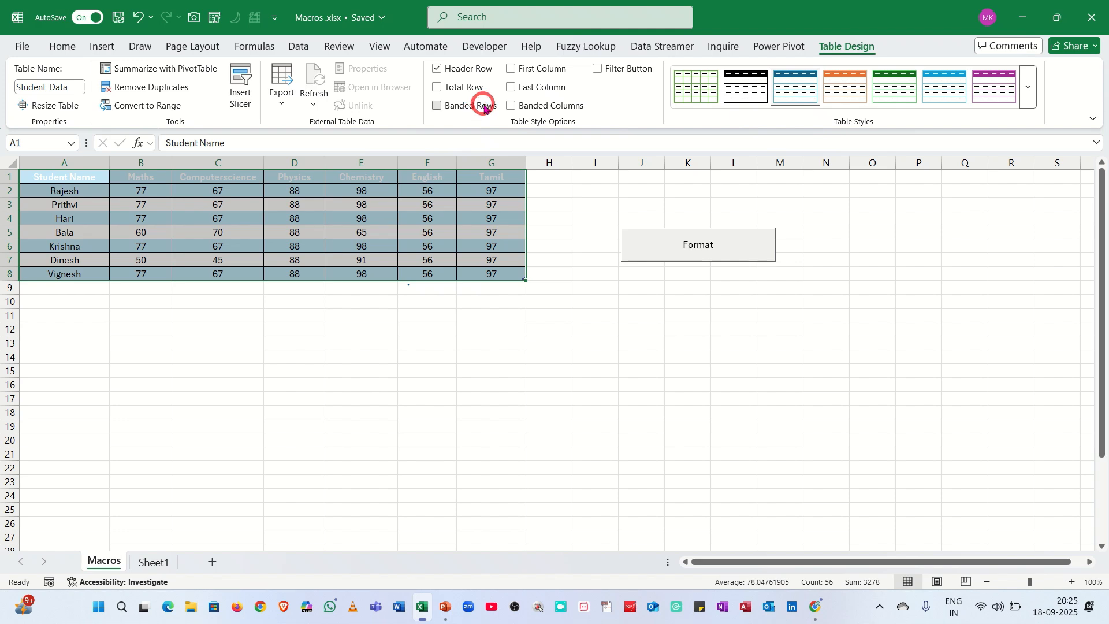
pyautogui.click(485, 108)
pyautogui.click(296, 332)
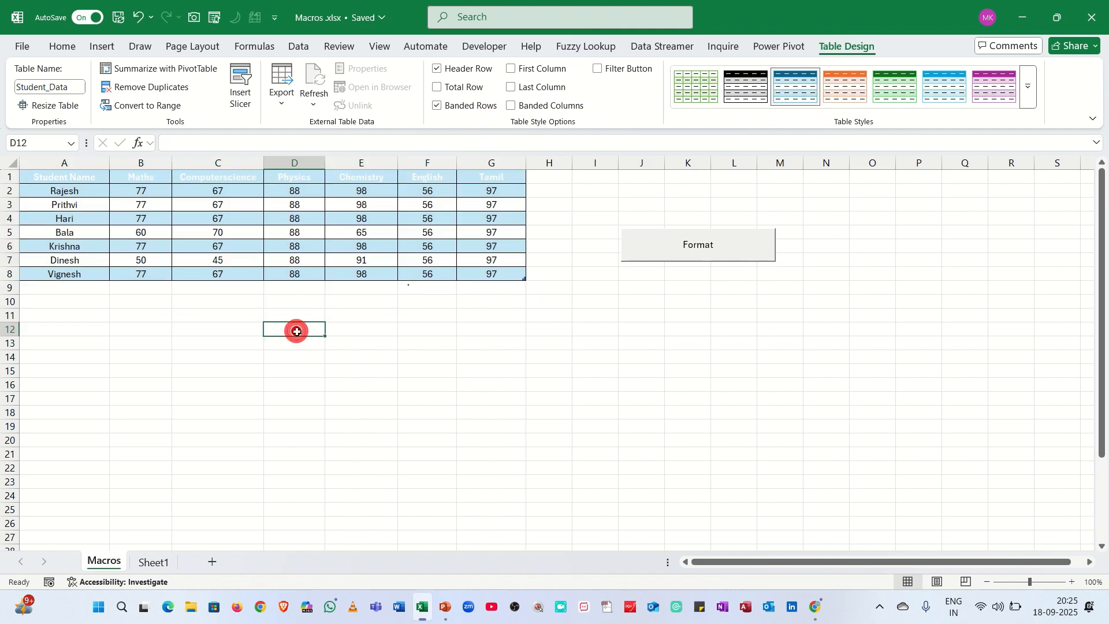
# Add a new worksheet and bring in the student table's data at cell D7 with the formula =Student_Data.
pyautogui.click(278, 256)
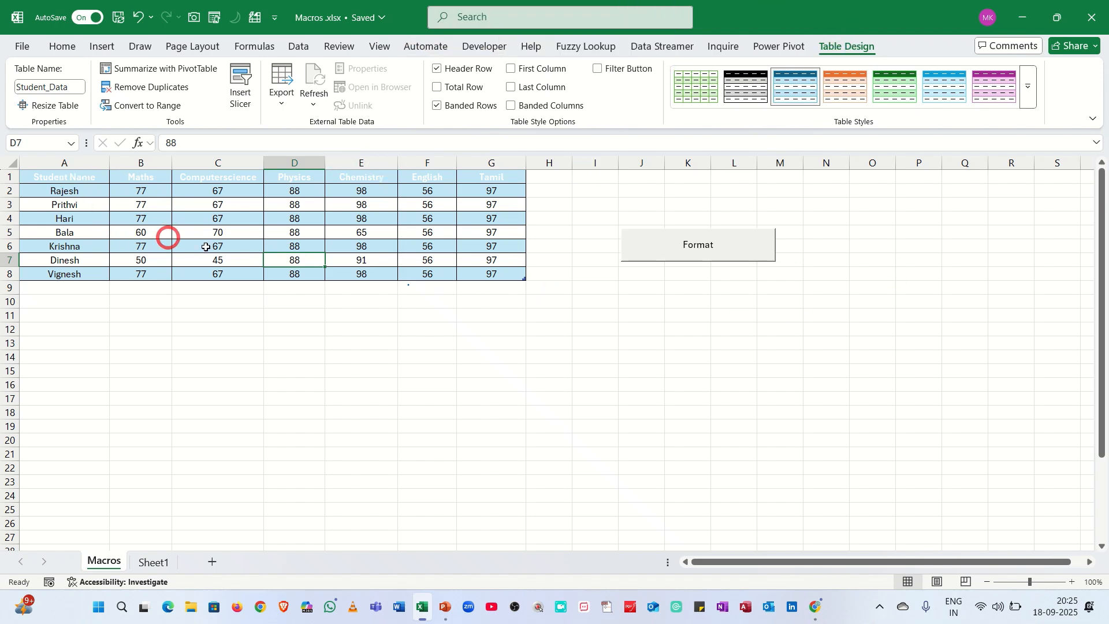
pyautogui.click(212, 562)
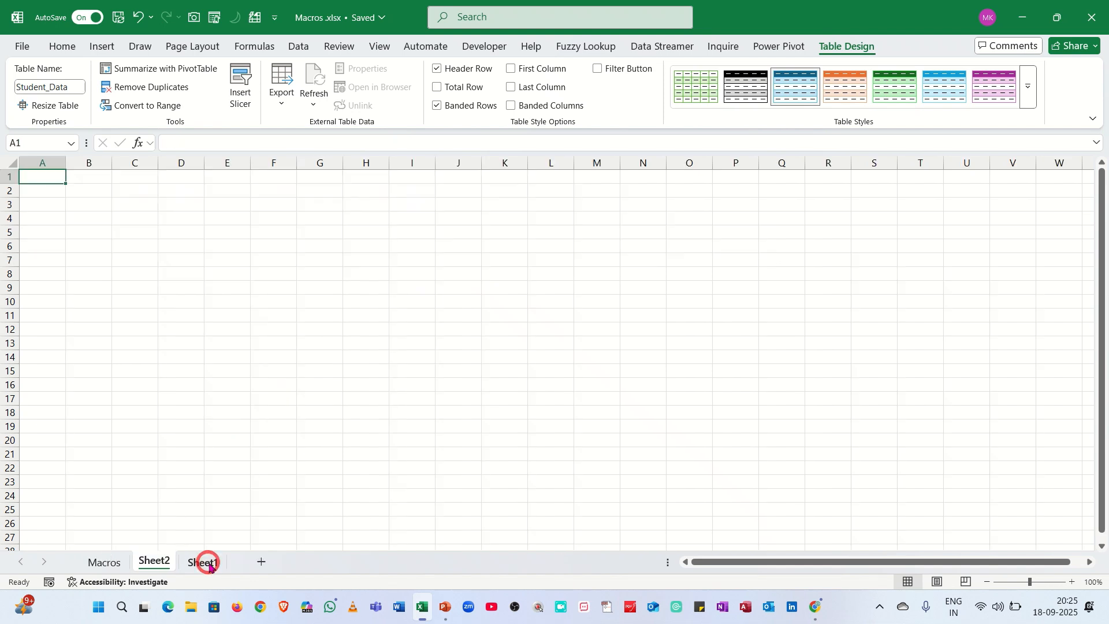
pyautogui.click(226, 259)
pyautogui.click(191, 254)
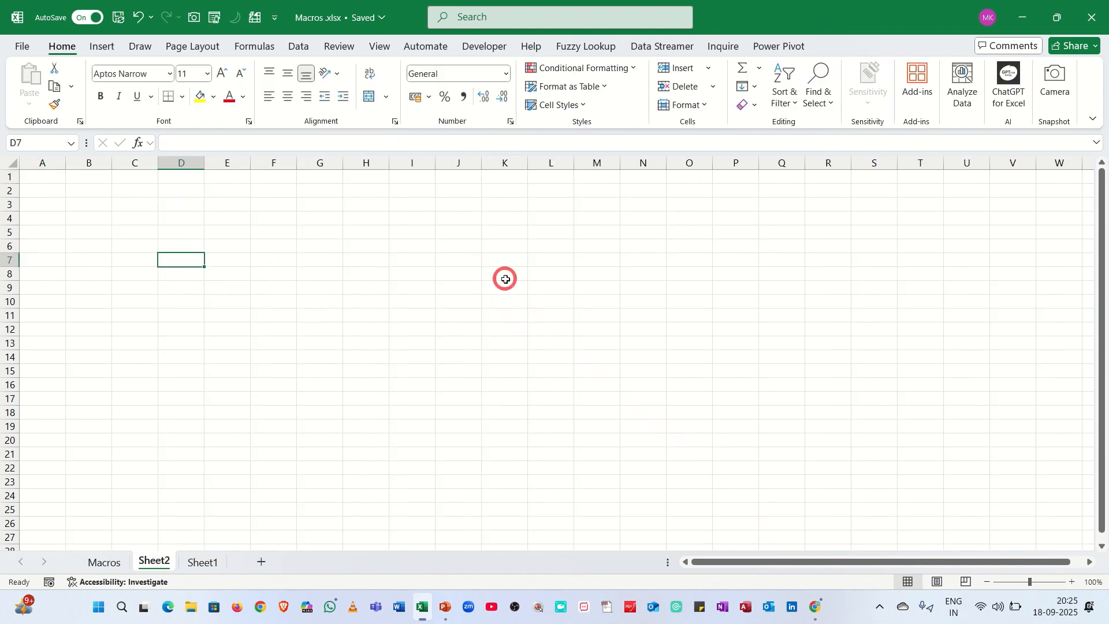
pyautogui.write('=')
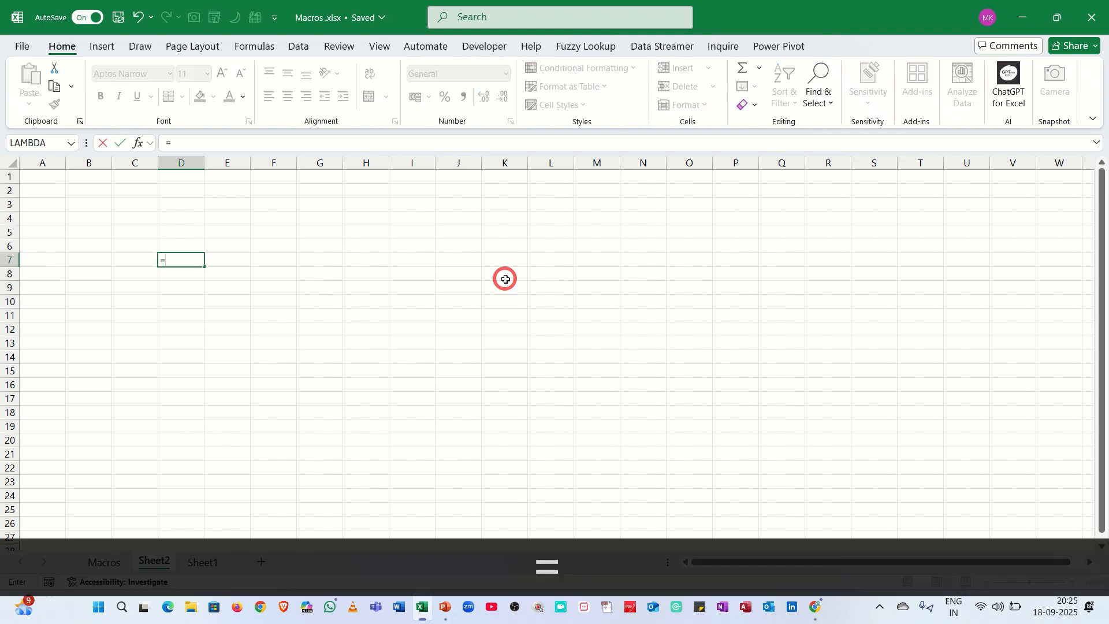
pyautogui.write('stu')
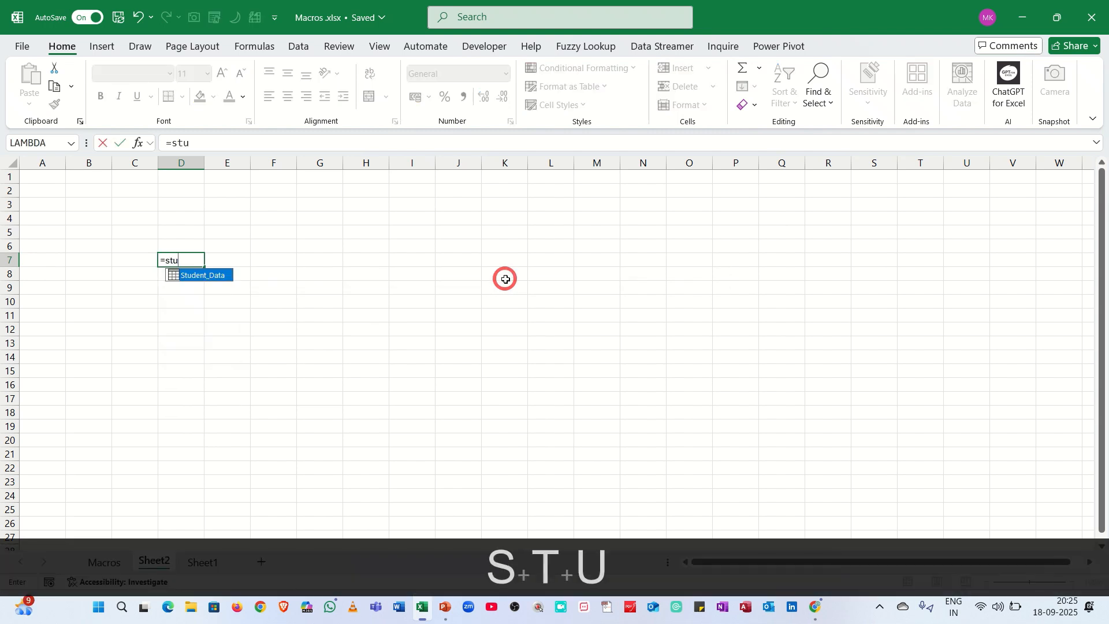
pyautogui.press('Tab')
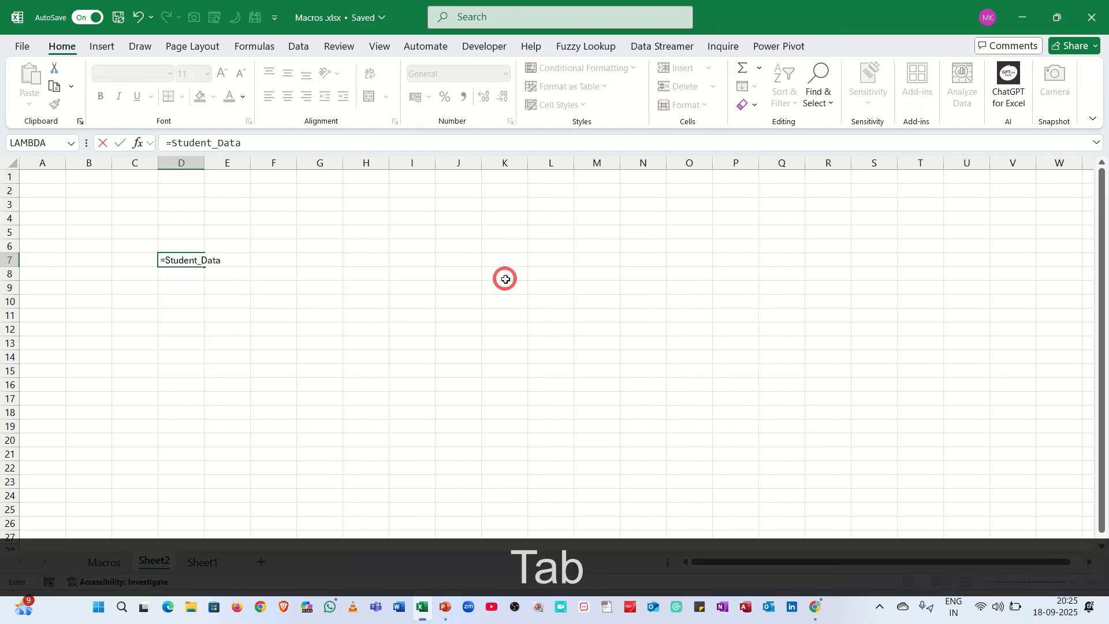
pyautogui.press('Return')
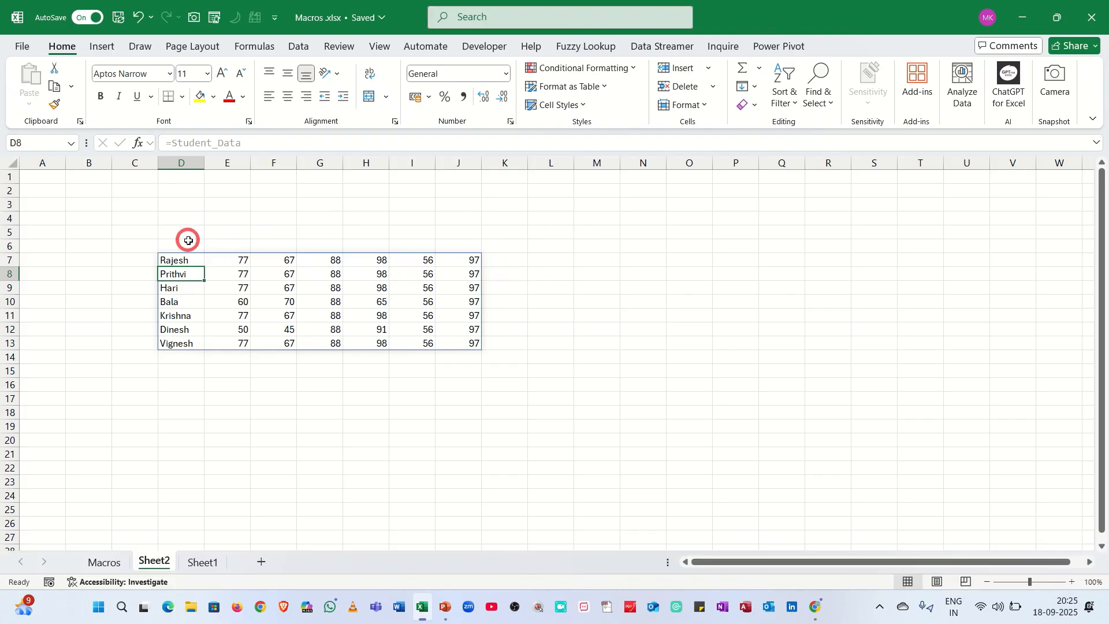
# Bring in the table's column headers at cell D6 with the formula =Student_Data[#Headers].
pyautogui.click(189, 241)
pyautogui.write('=stu')
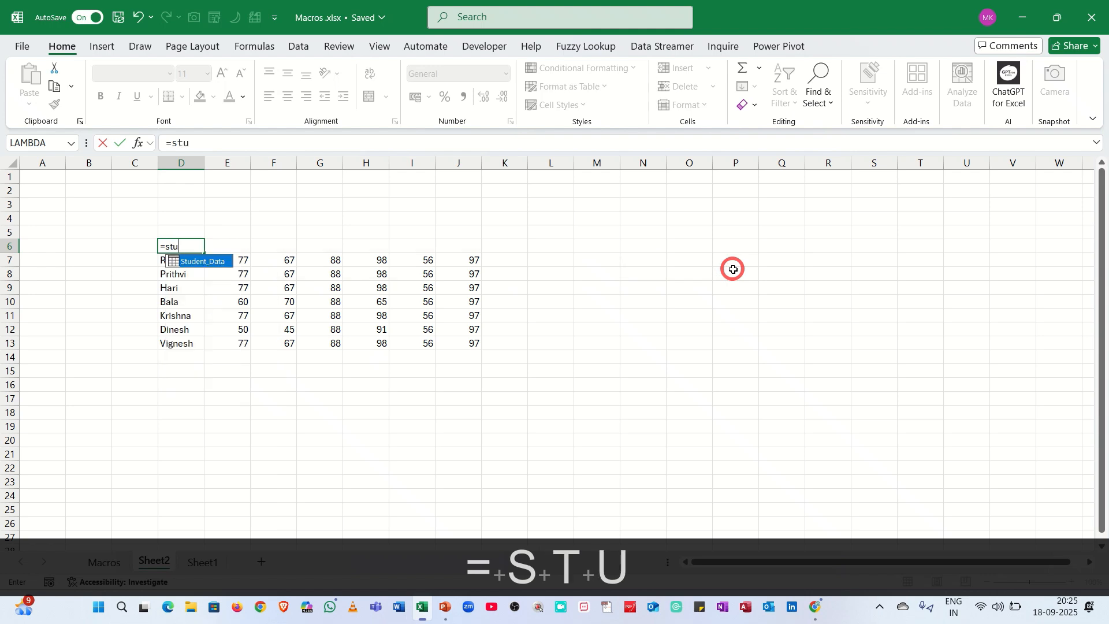
pyautogui.press('Tab')
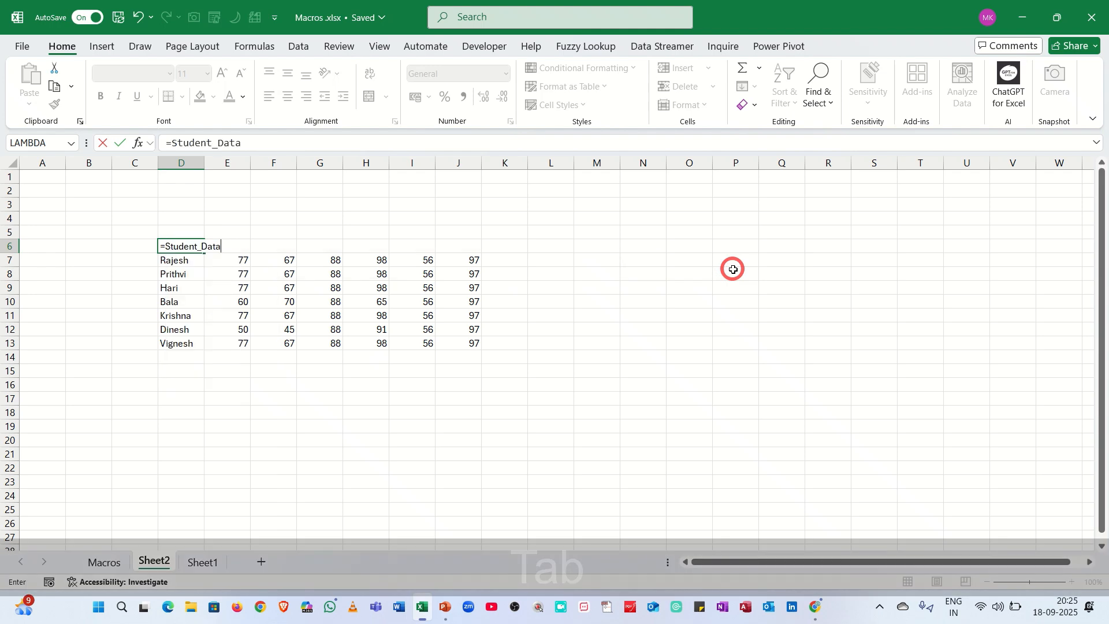
pyautogui.write('[')
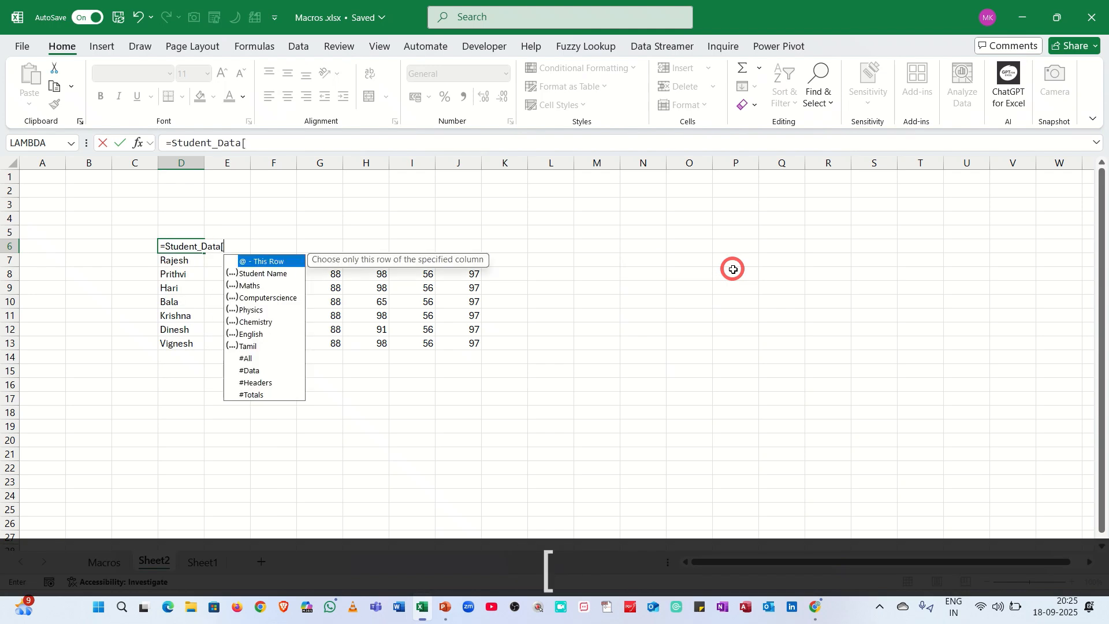
pyautogui.press('Down')
pyautogui.press('Down')
pyautogui.press('Down')
pyautogui.press('Down')
pyautogui.press('Down')
pyautogui.press('Down')
pyautogui.press('Down')
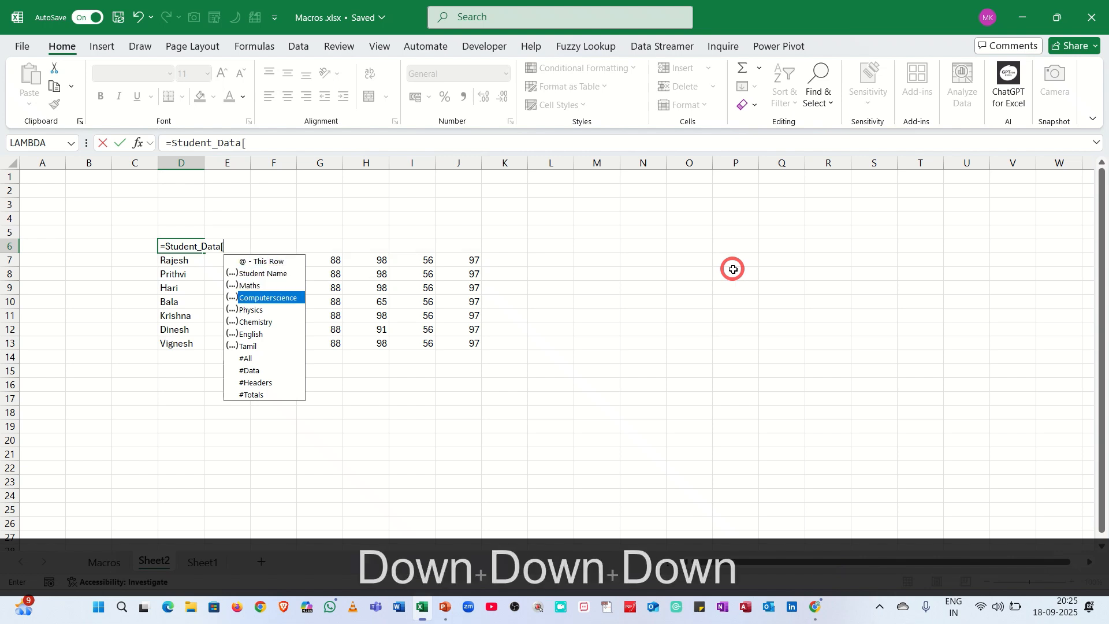
pyautogui.press('Down')
pyautogui.press('Down')
pyautogui.press('Down')
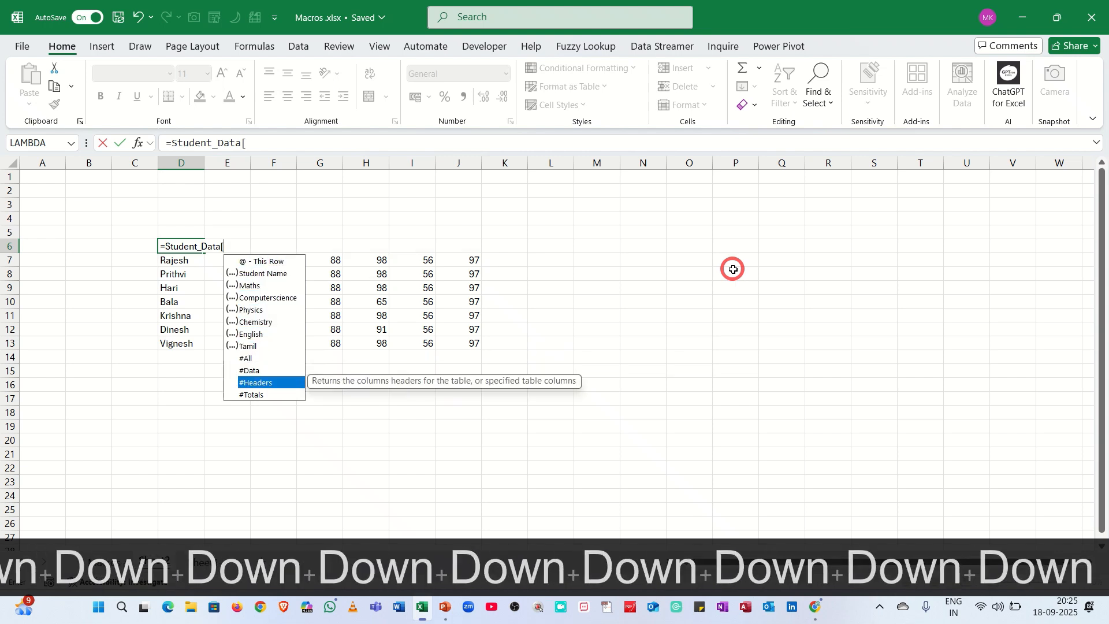
pyautogui.press('Tab')
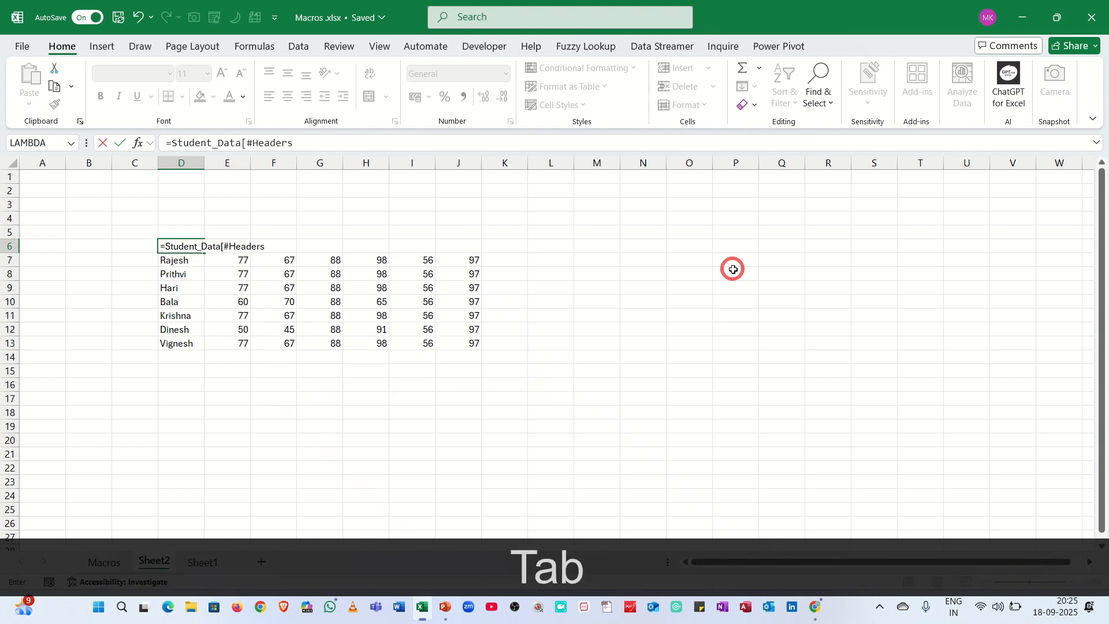
pyautogui.write(']')
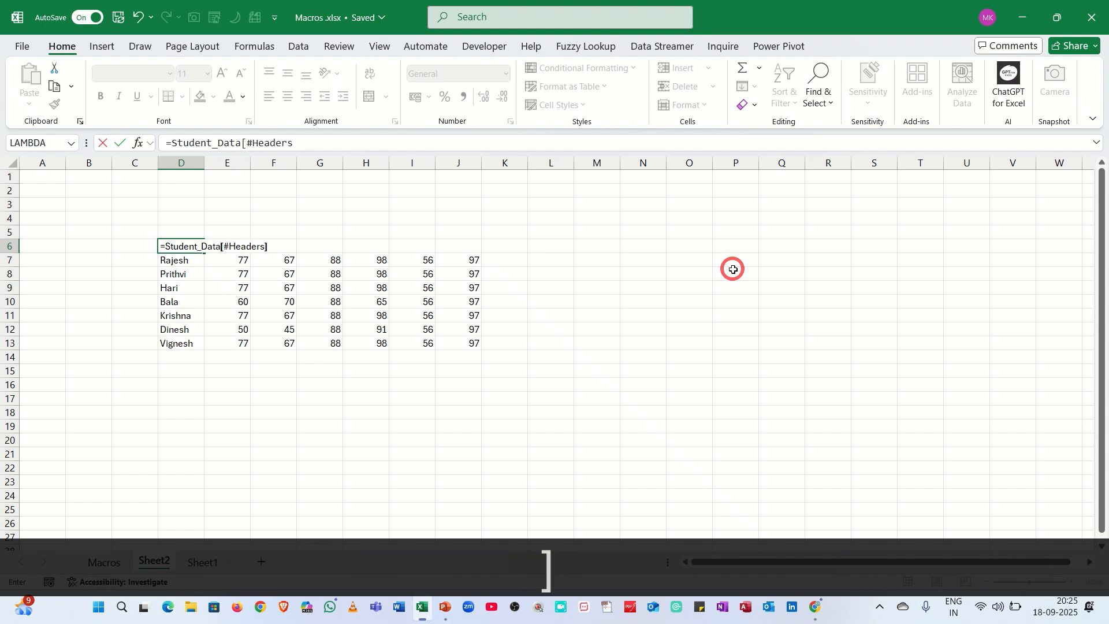
pyautogui.press('Return')
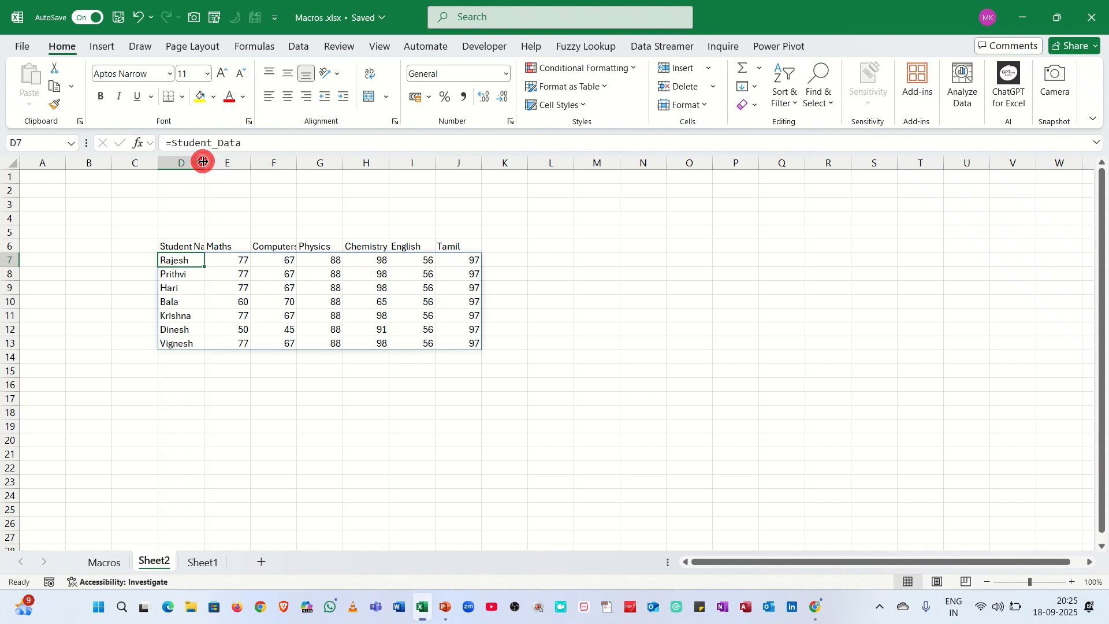
# Auto-fit the widths of columns D and F so the Student Name and Computerscience headers fit.
pyautogui.doubleClick(203, 162)
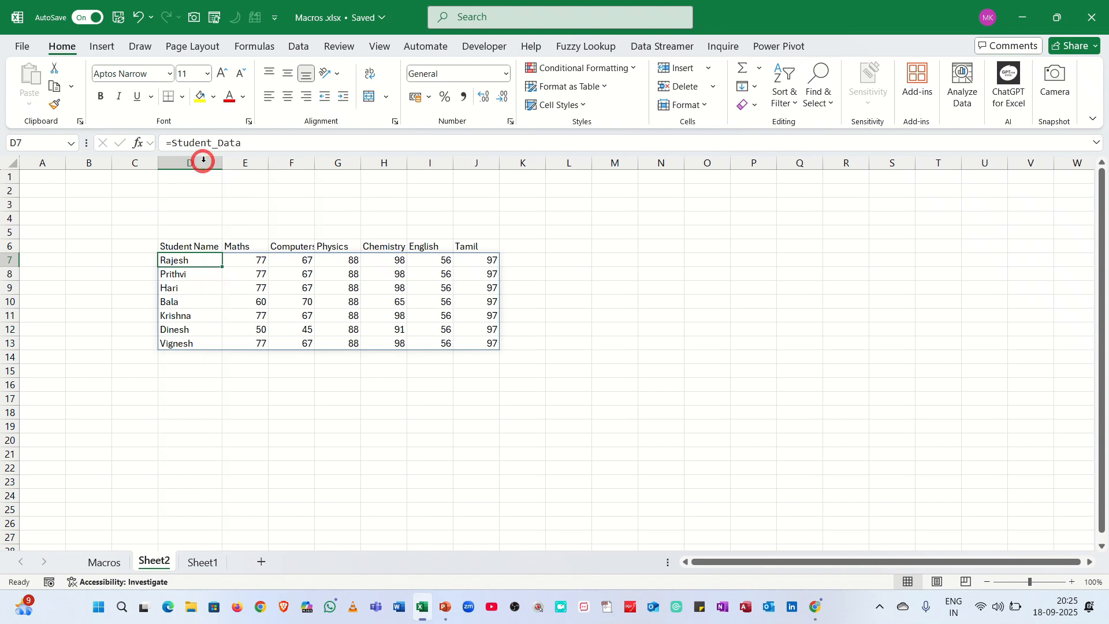
pyautogui.click(205, 246)
pyautogui.click(196, 300)
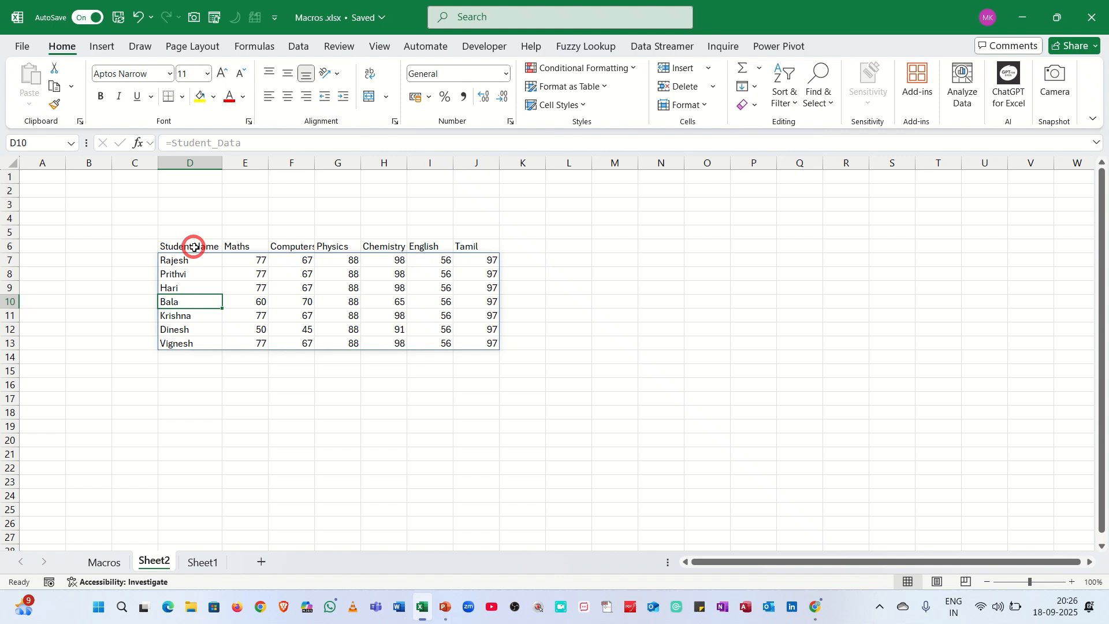
pyautogui.click(277, 246)
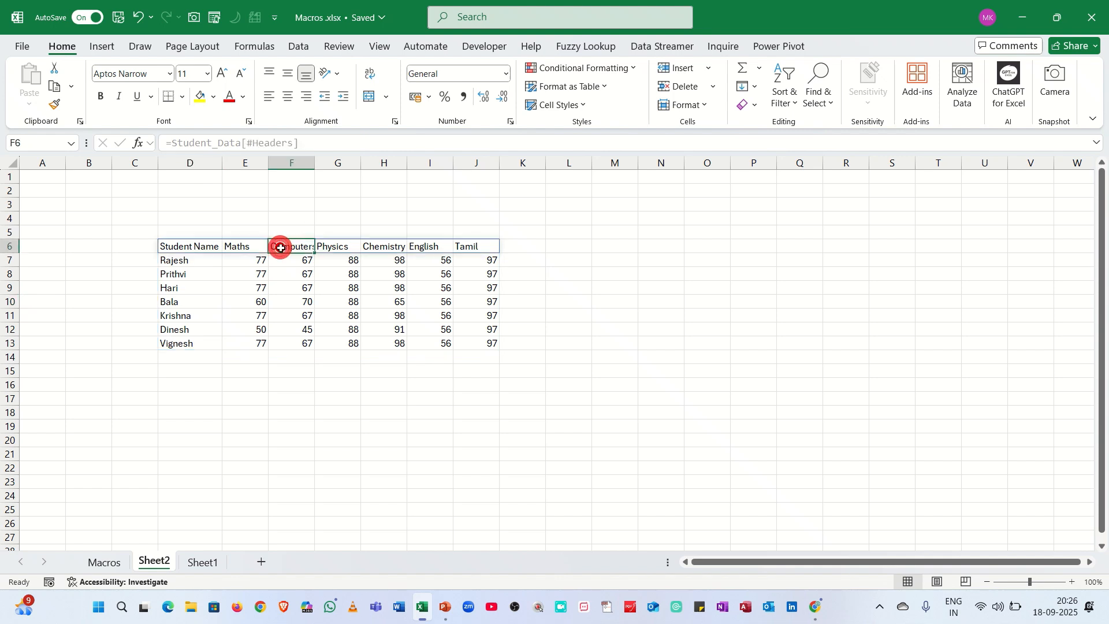
pyautogui.doubleClick(315, 161)
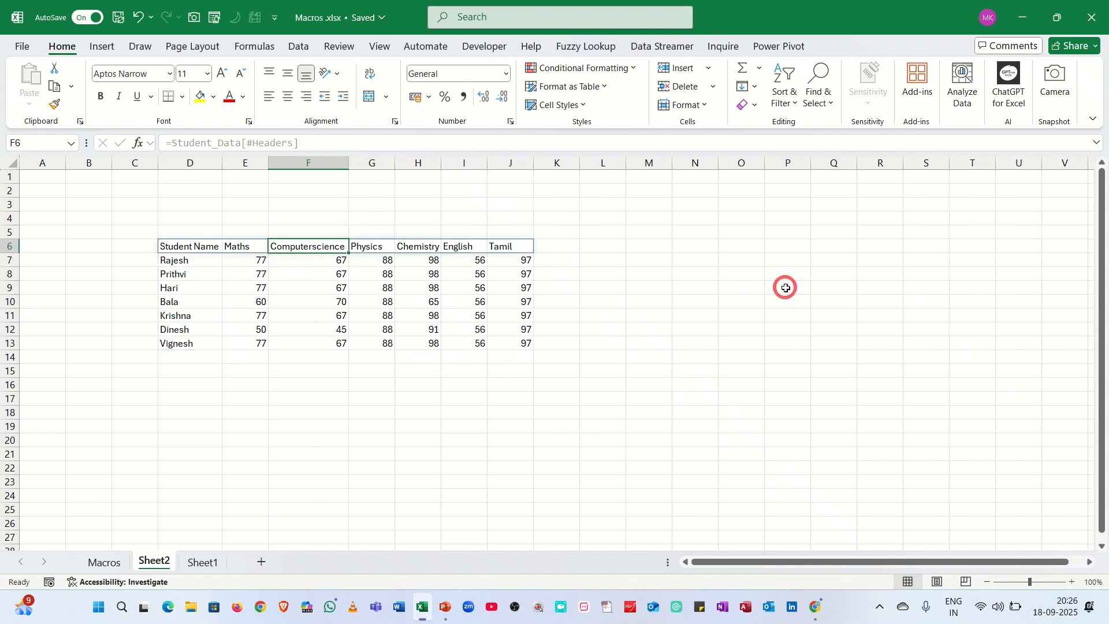
# Try overwriting the Computerscience header in cell F6 with the text data, and clear that entry again.
pyautogui.write('data')
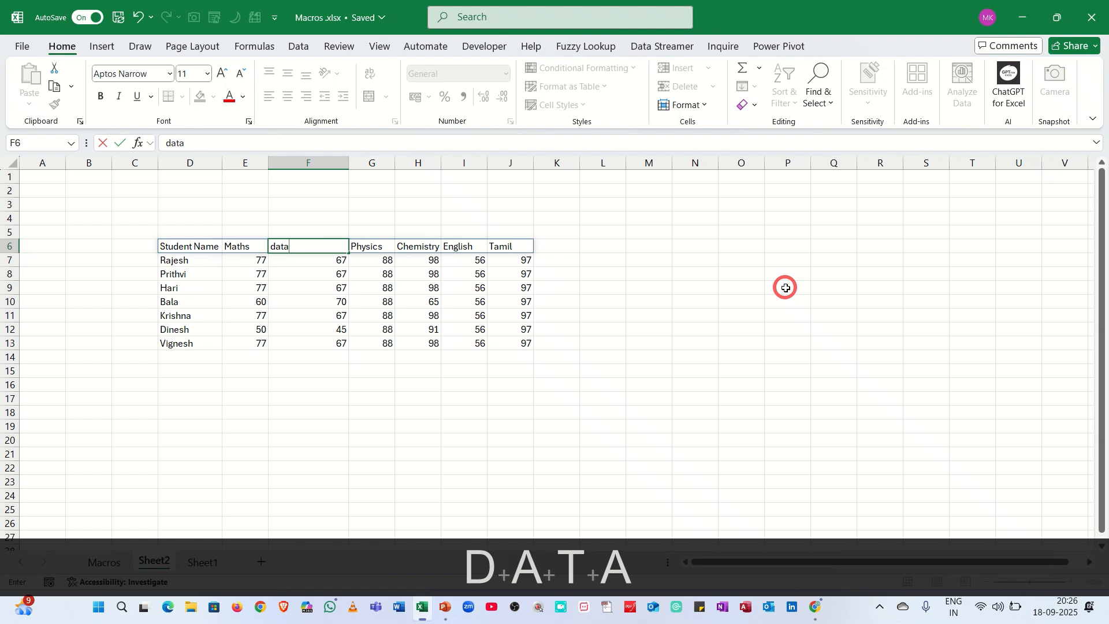
pyautogui.press('Return')
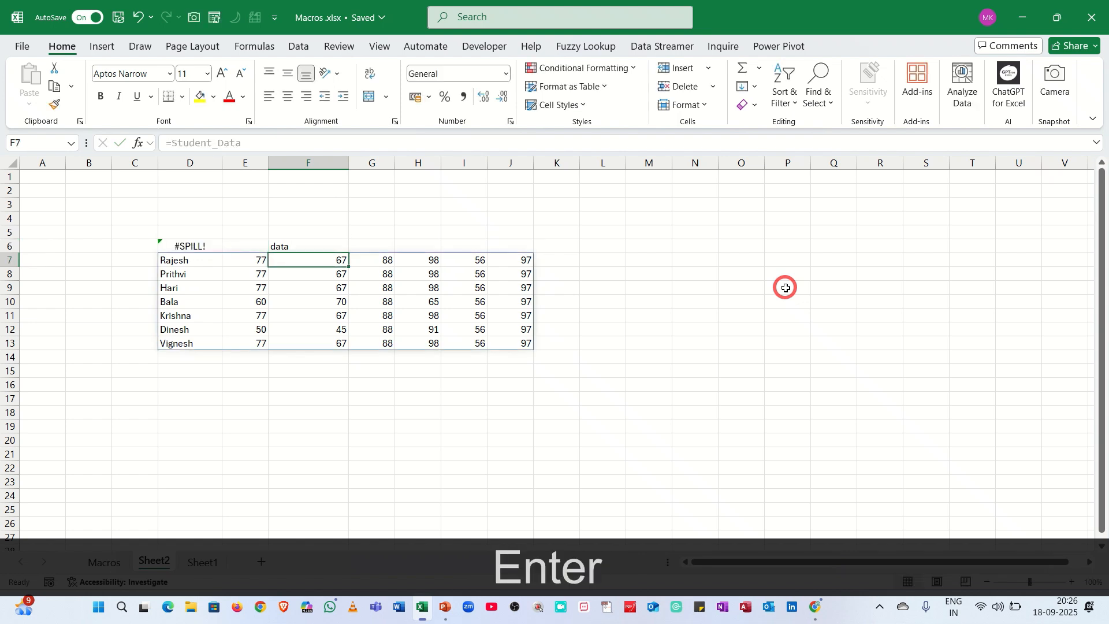
pyautogui.click(299, 241)
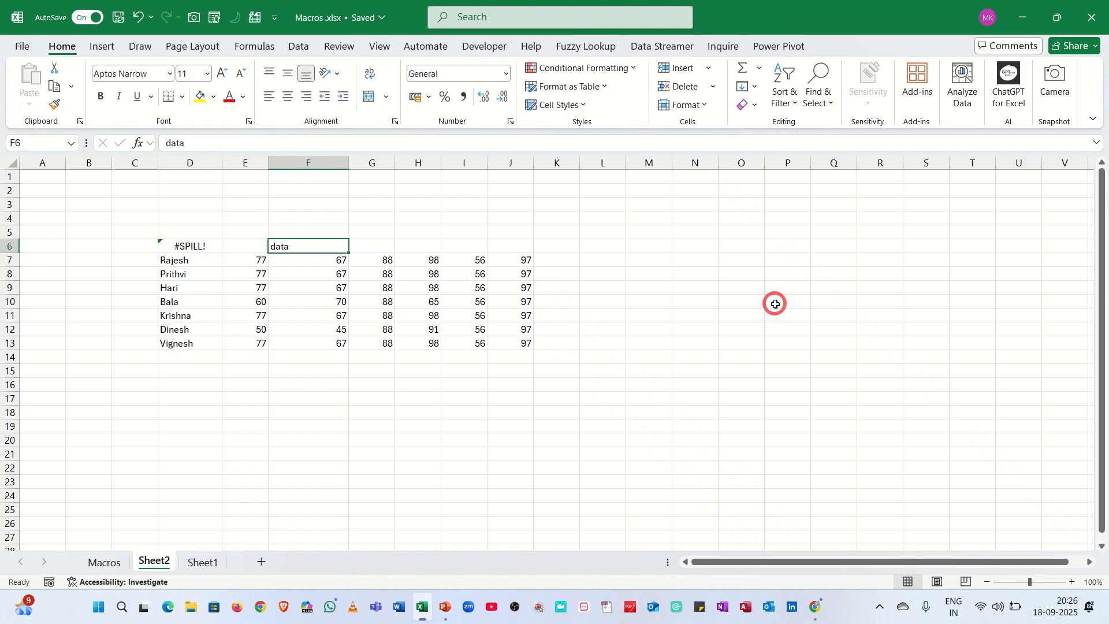
pyautogui.press('Delete')
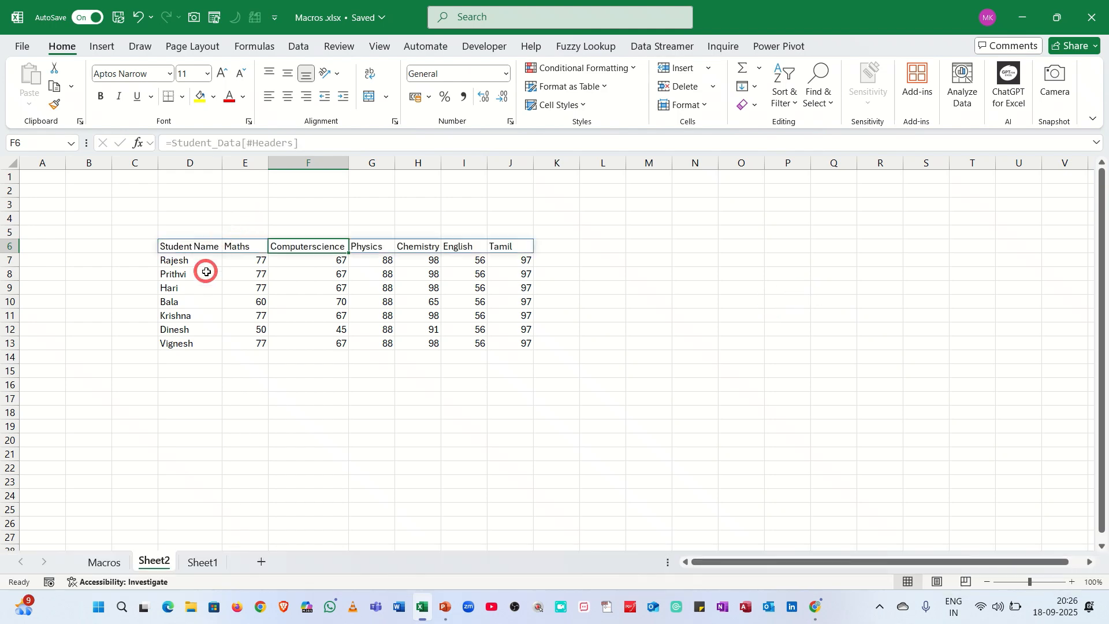
# Replace the formula results in D7:J13 with static values by copying and pasting them in place as Values.
pyautogui.click(172, 276)
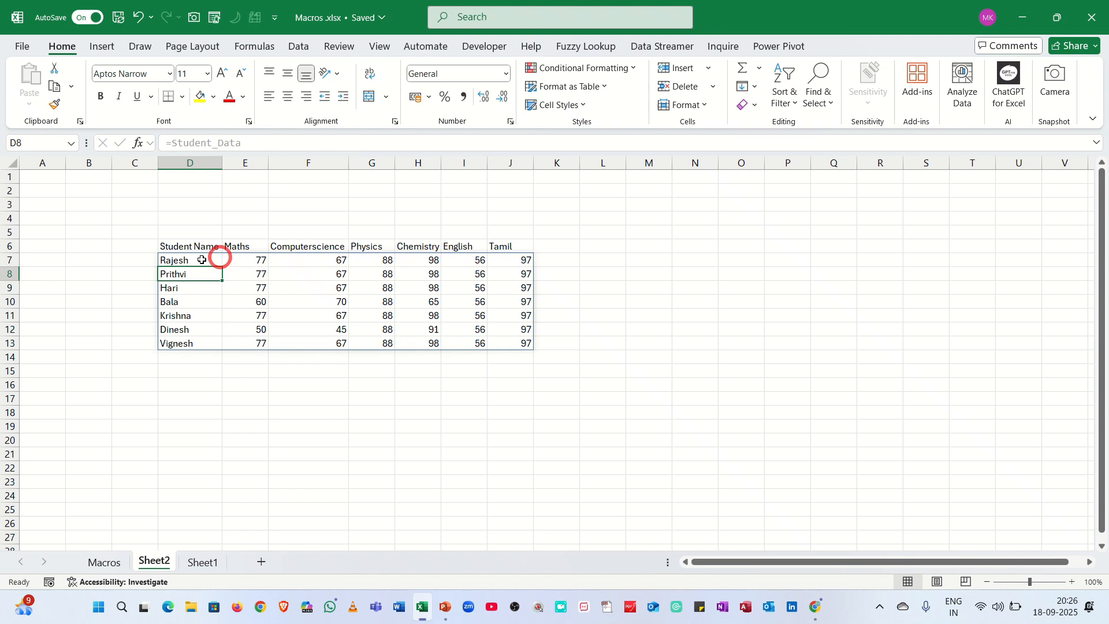
pyautogui.moveTo(180, 261); pyautogui.dragTo(513, 338)
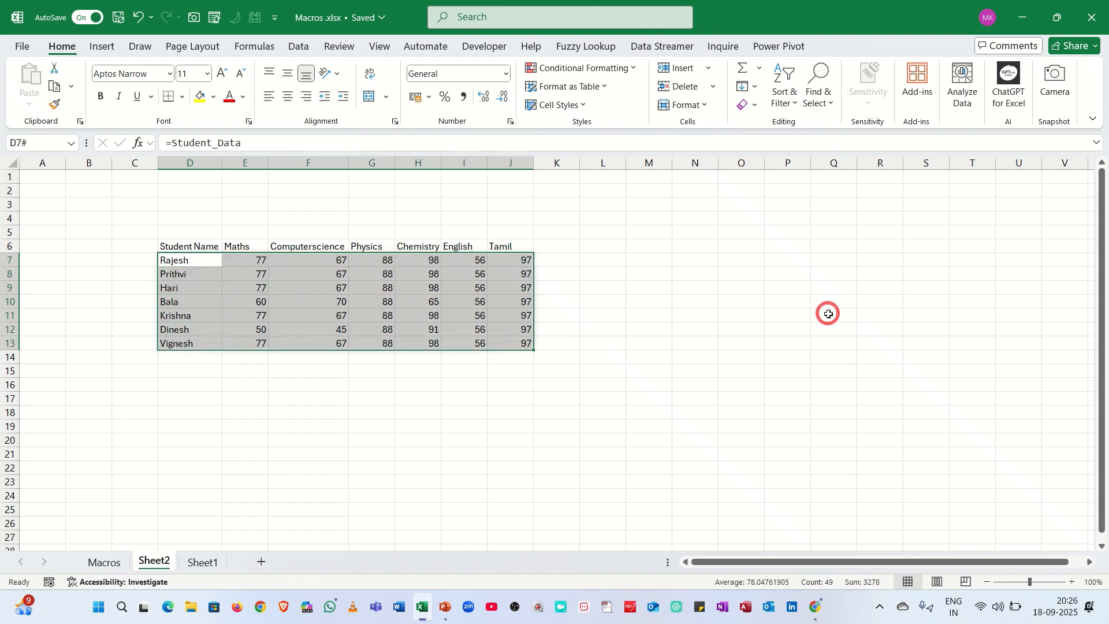
pyautogui.hotkey('ctrl', 'c')
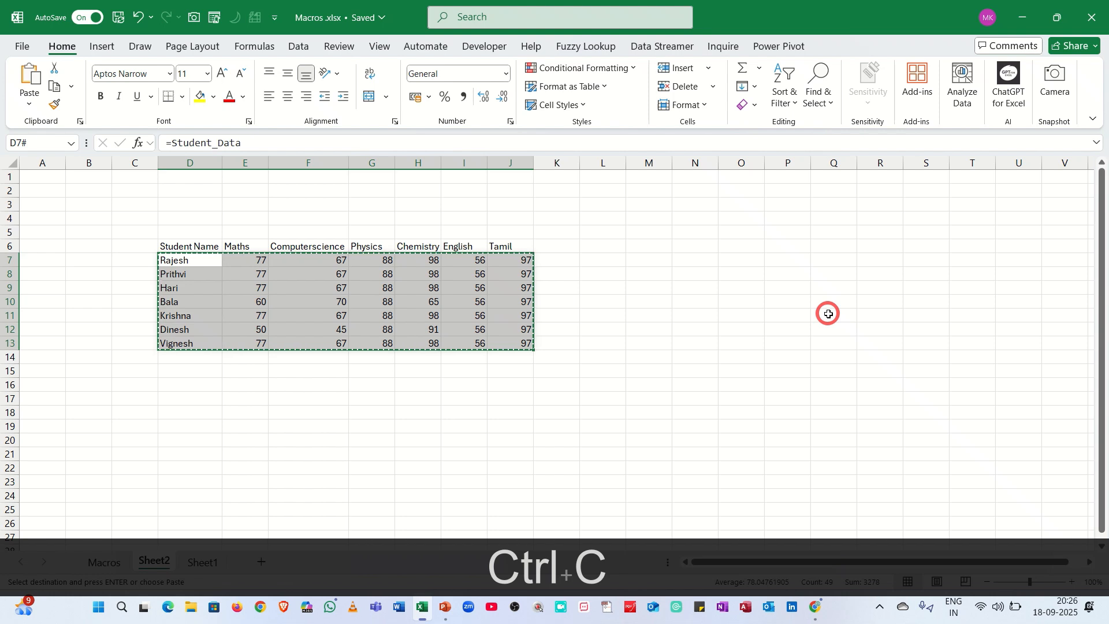
pyautogui.hotkey('ctrl', 'alt', 'v')
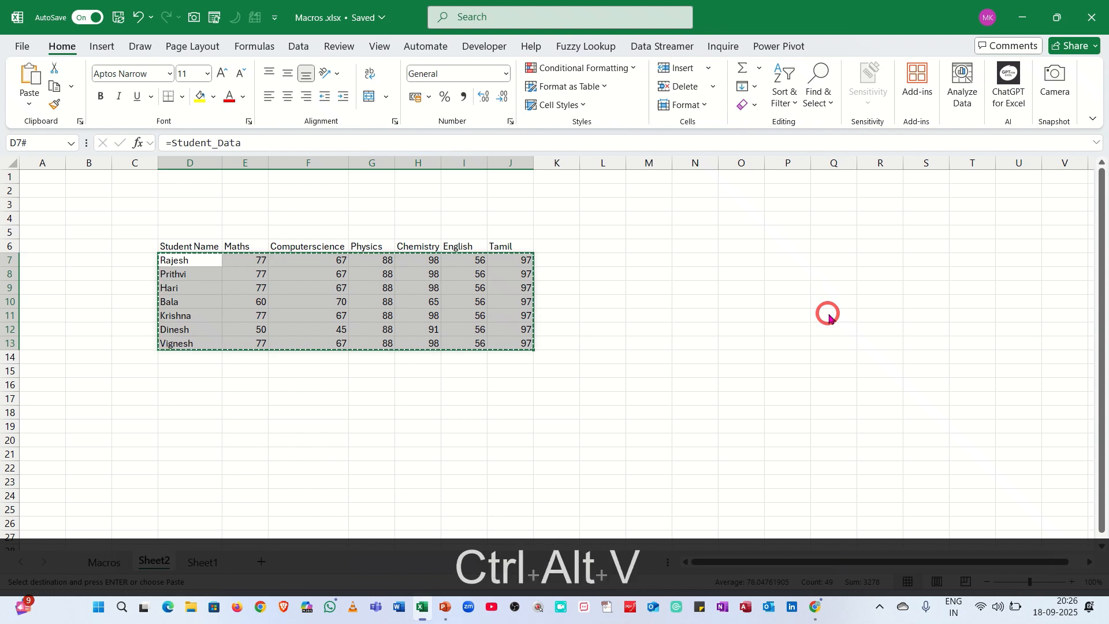
pyautogui.press('v')
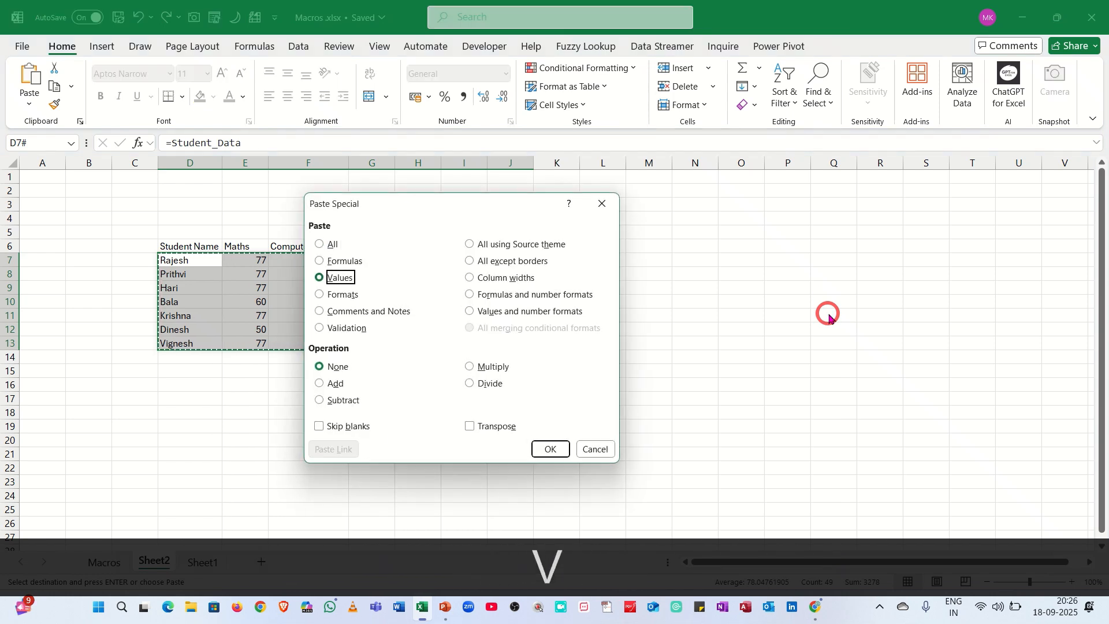
pyautogui.press('Return')
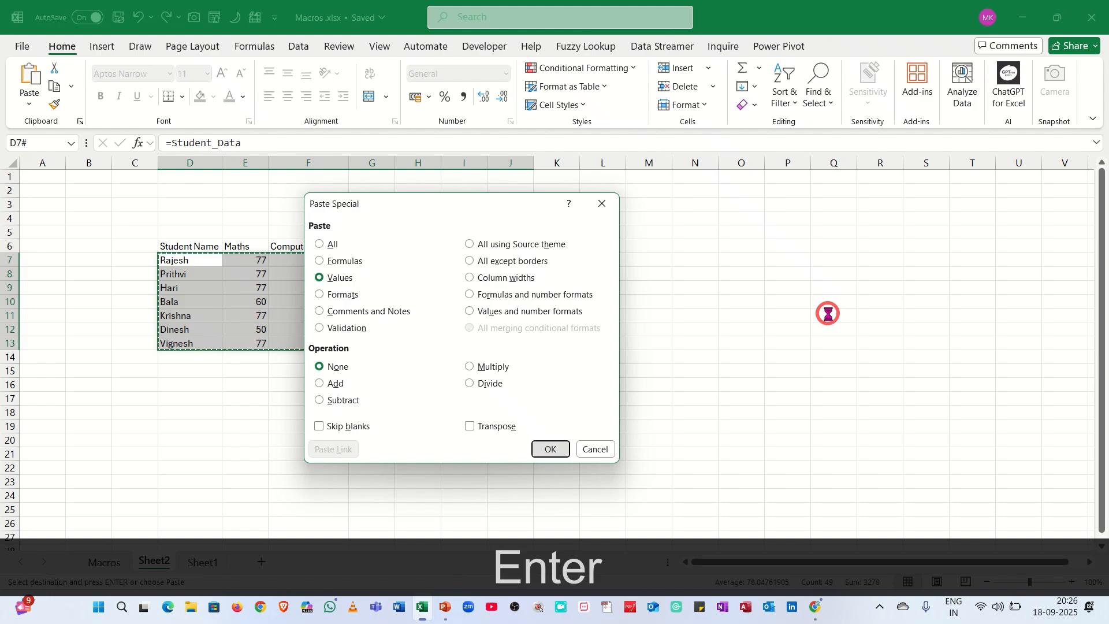
pyautogui.press('Escape')
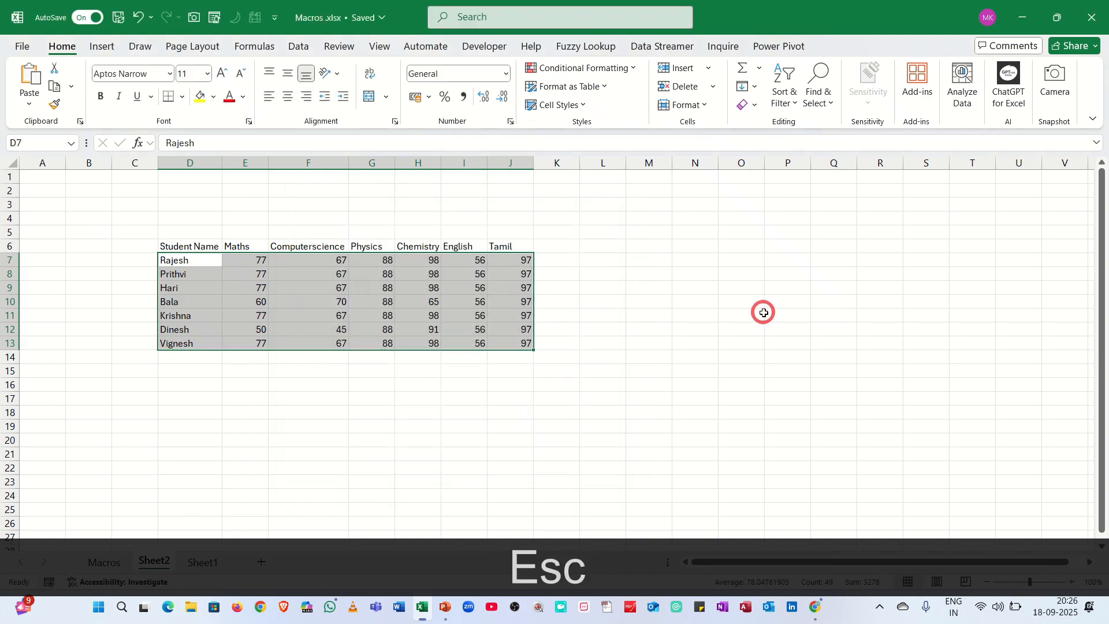
pyautogui.click(332, 307)
pyautogui.click(193, 292)
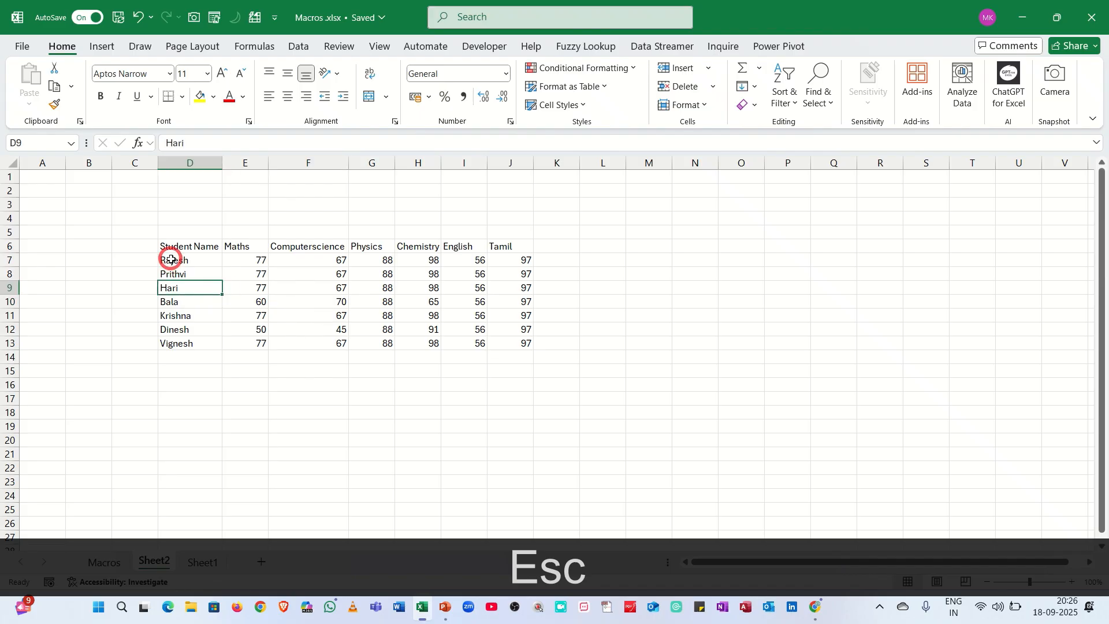
# Convert the header row D6:J6 to static text by copying and pasting it in place as Values.
pyautogui.click(184, 246)
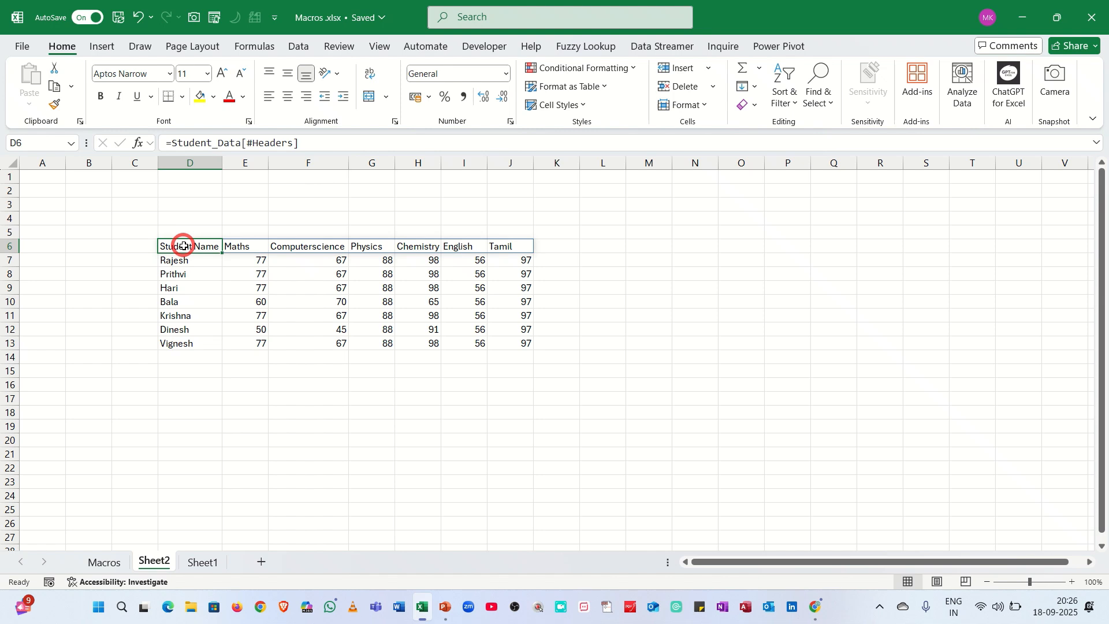
pyautogui.moveTo(183, 246); pyautogui.dragTo(512, 246)
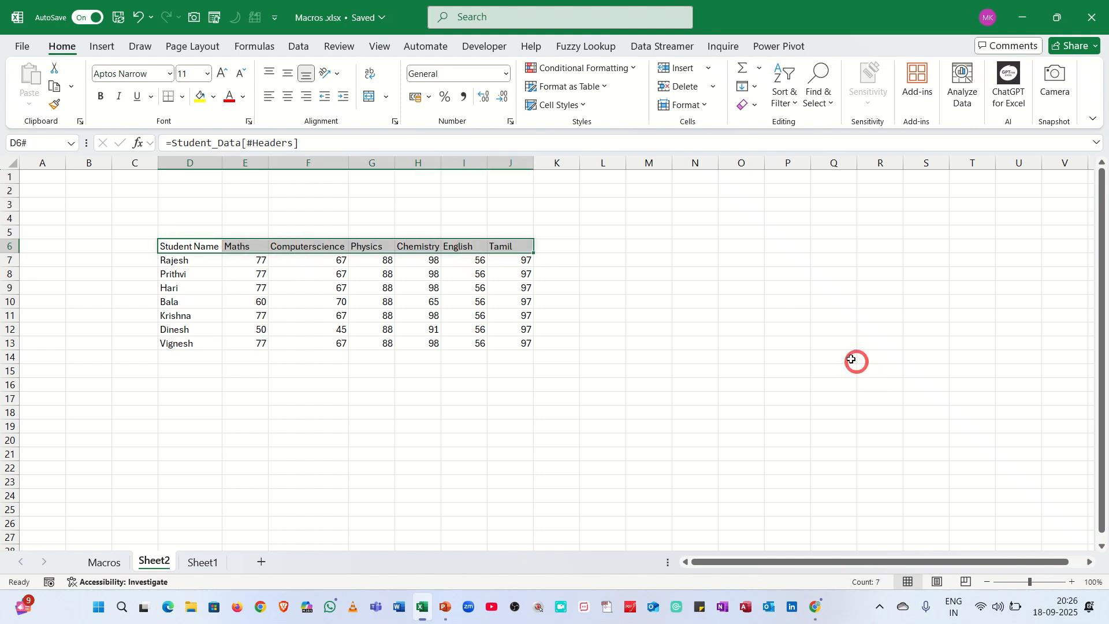
pyautogui.hotkey('ctrl', 'c')
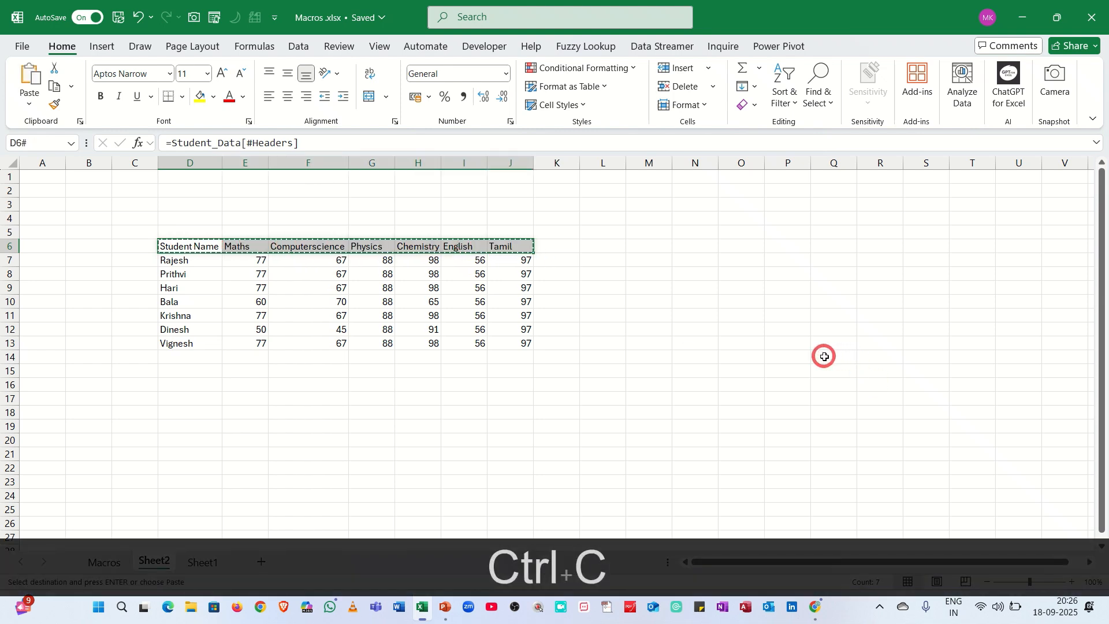
pyautogui.hotkey('ctrl', 'alt', 'v')
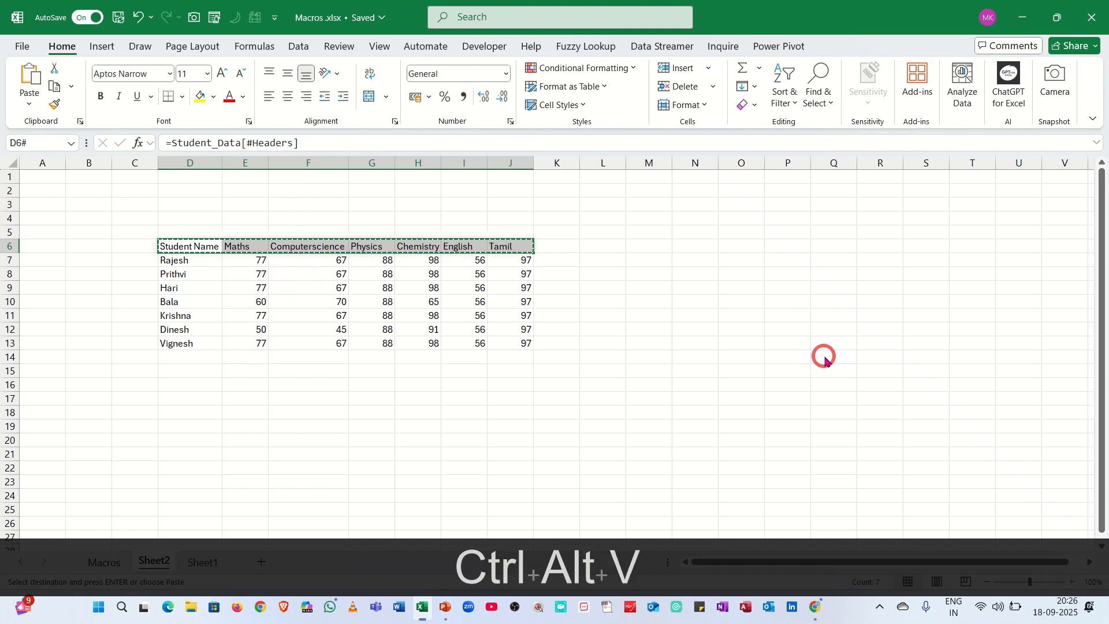
pyautogui.press('v')
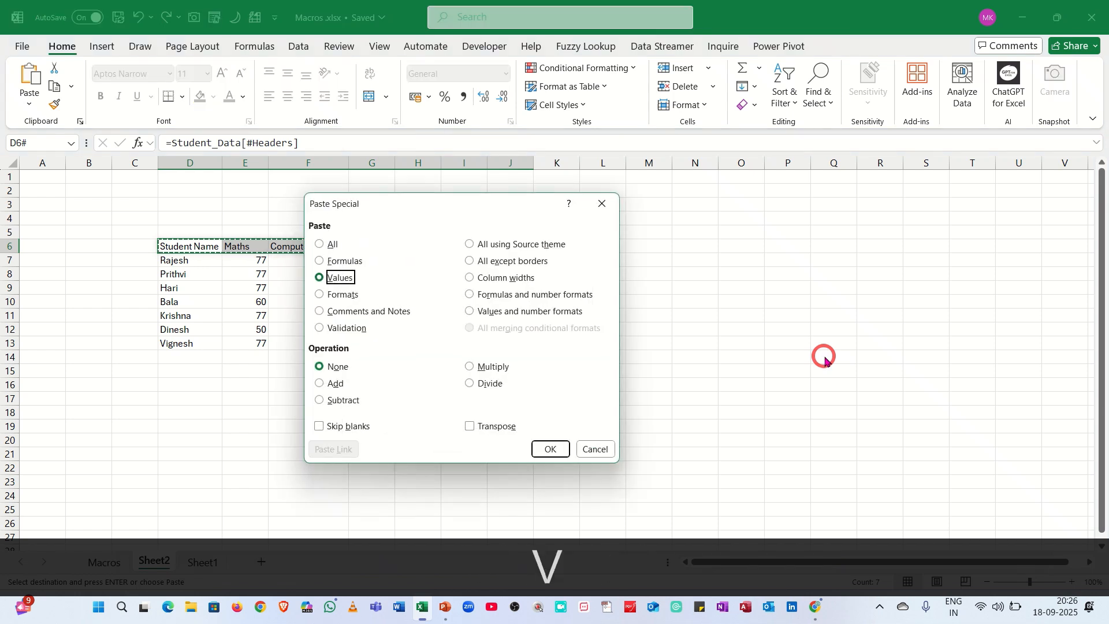
pyautogui.press('Return')
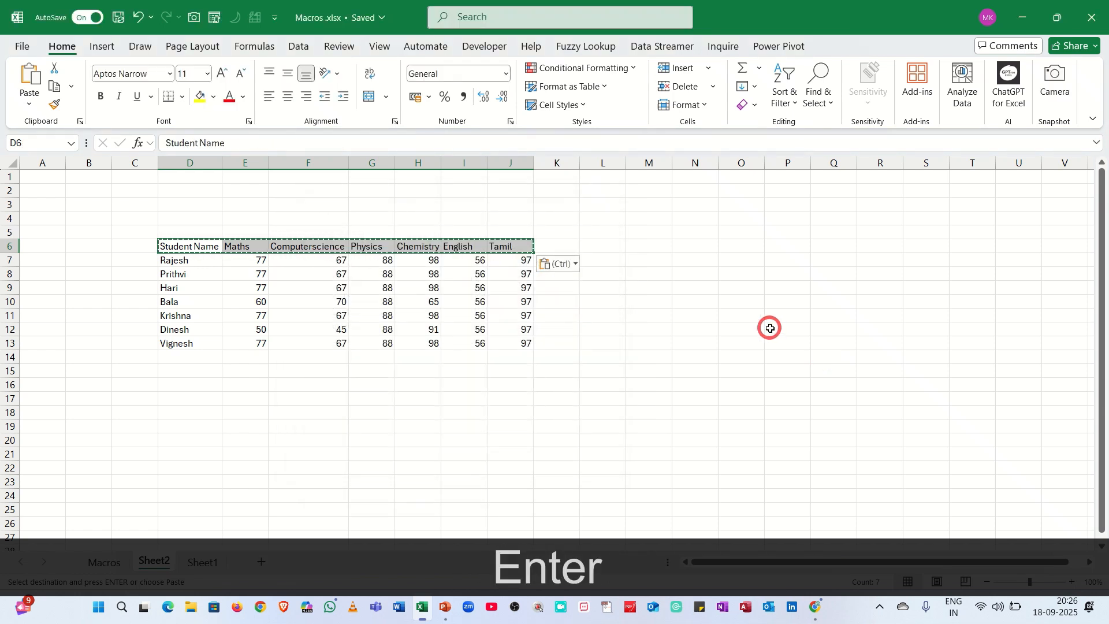
pyautogui.press('Escape')
pyautogui.click(770, 329)
pyautogui.click(192, 248)
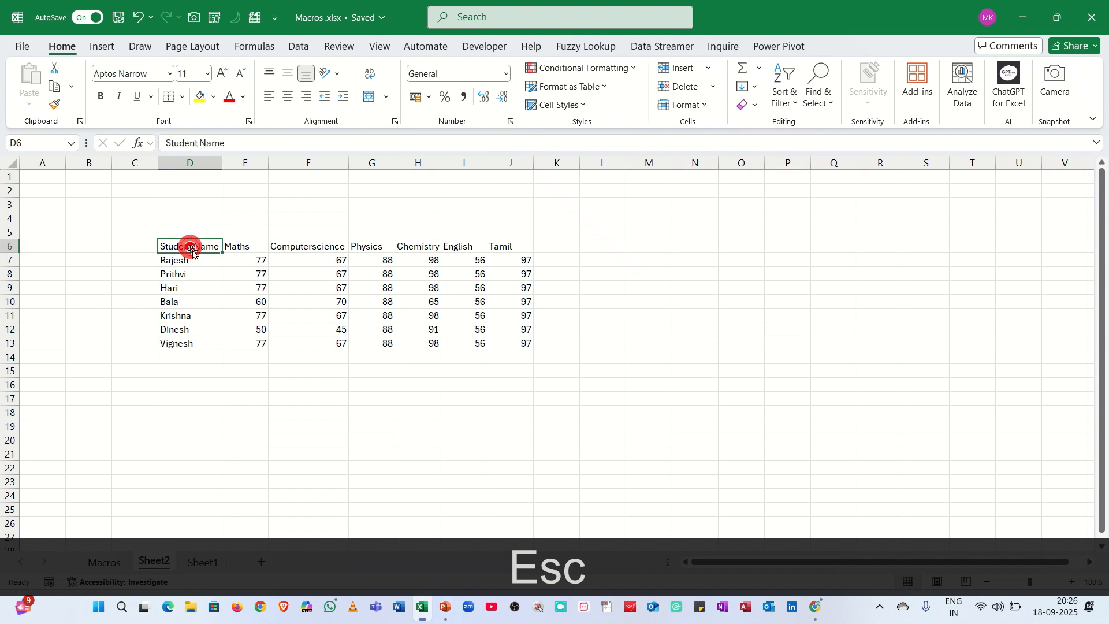
pyautogui.click(246, 296)
pyautogui.moveTo(181, 248); pyautogui.dragTo(517, 337)
pyautogui.click(773, 429)
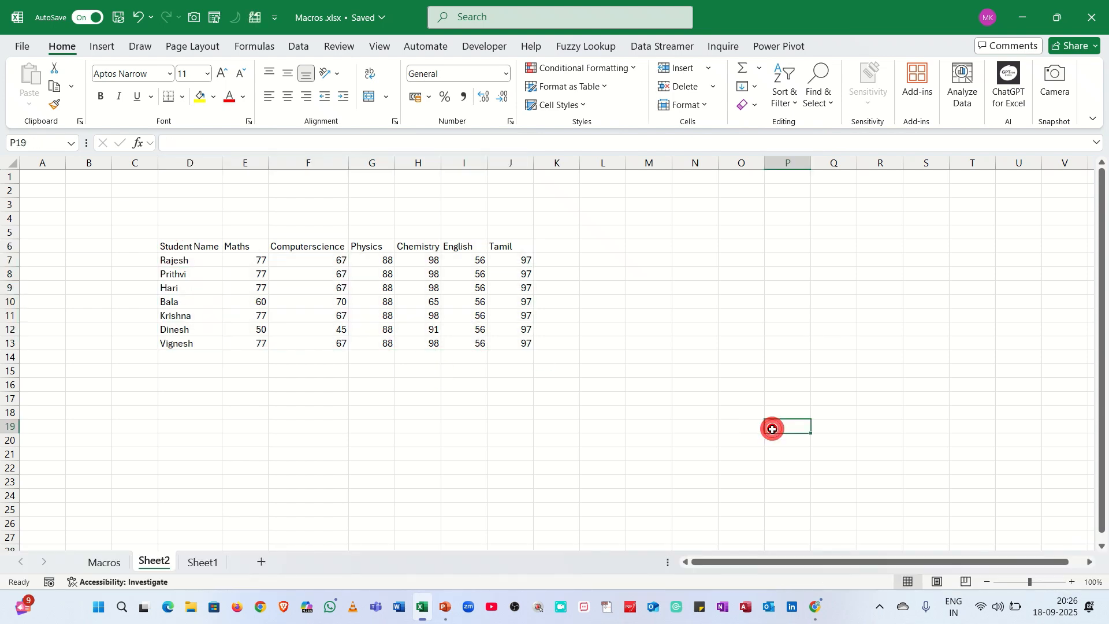
# On the Macros sheet, examine how the student table's column headings behave when the view moves past the header row.
pyautogui.click(105, 562)
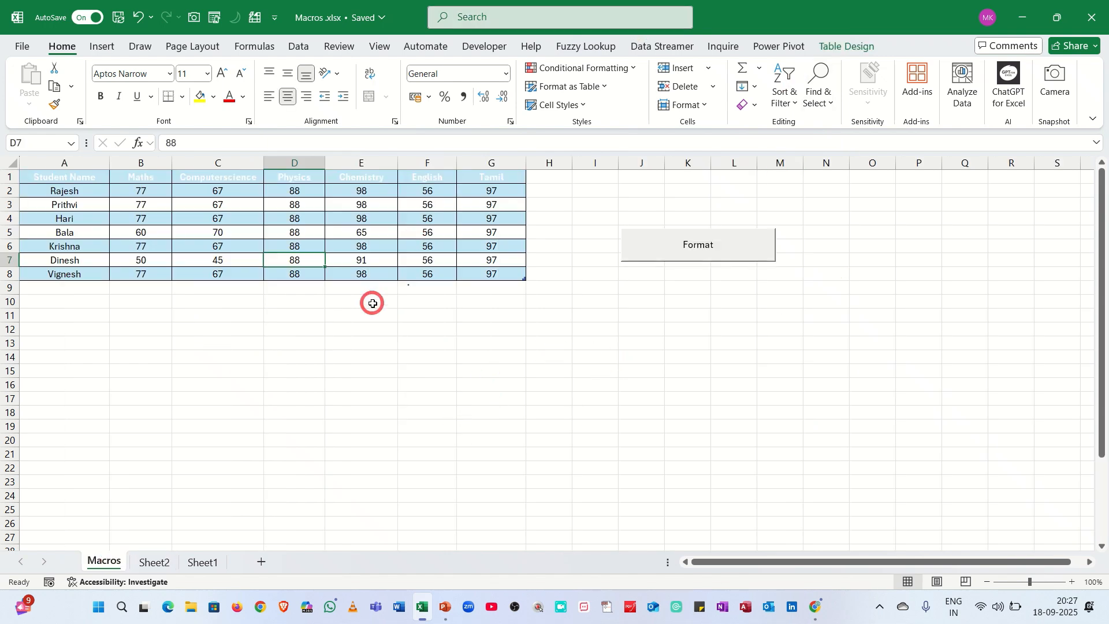
pyautogui.click(281, 233)
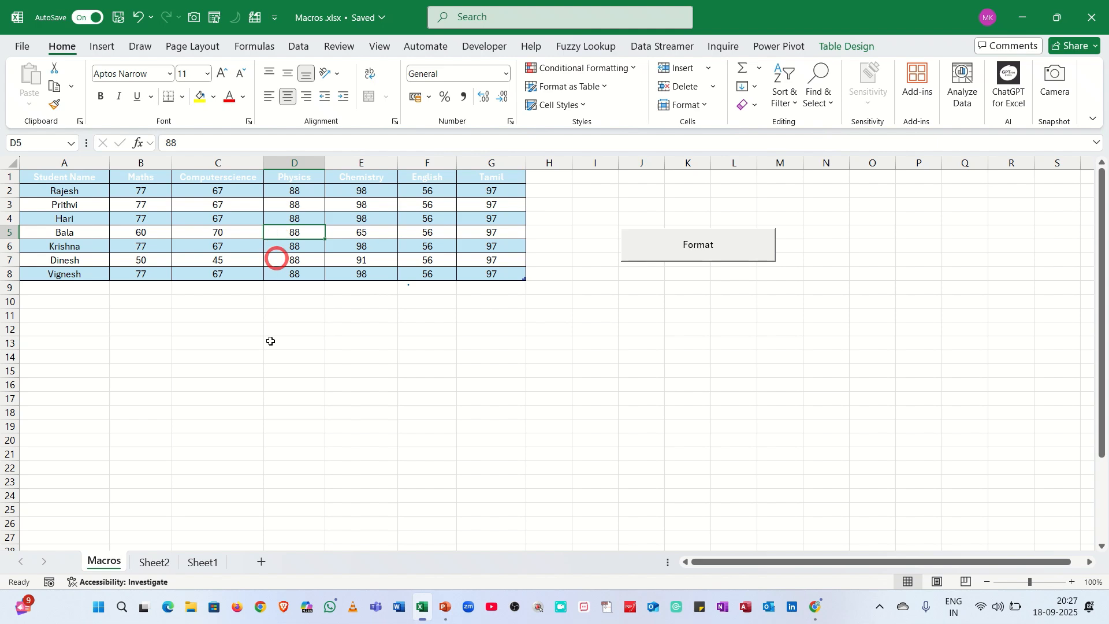
pyautogui.click(350, 235)
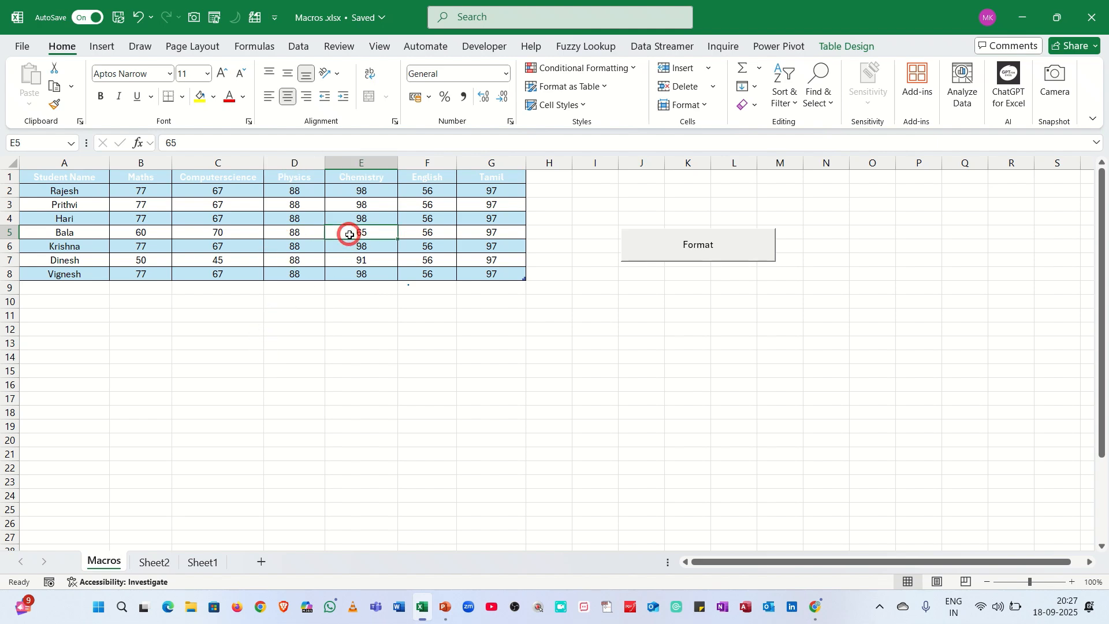
pyautogui.scroll(-2, 351, 235)
pyautogui.scroll(-2, 350, 235)
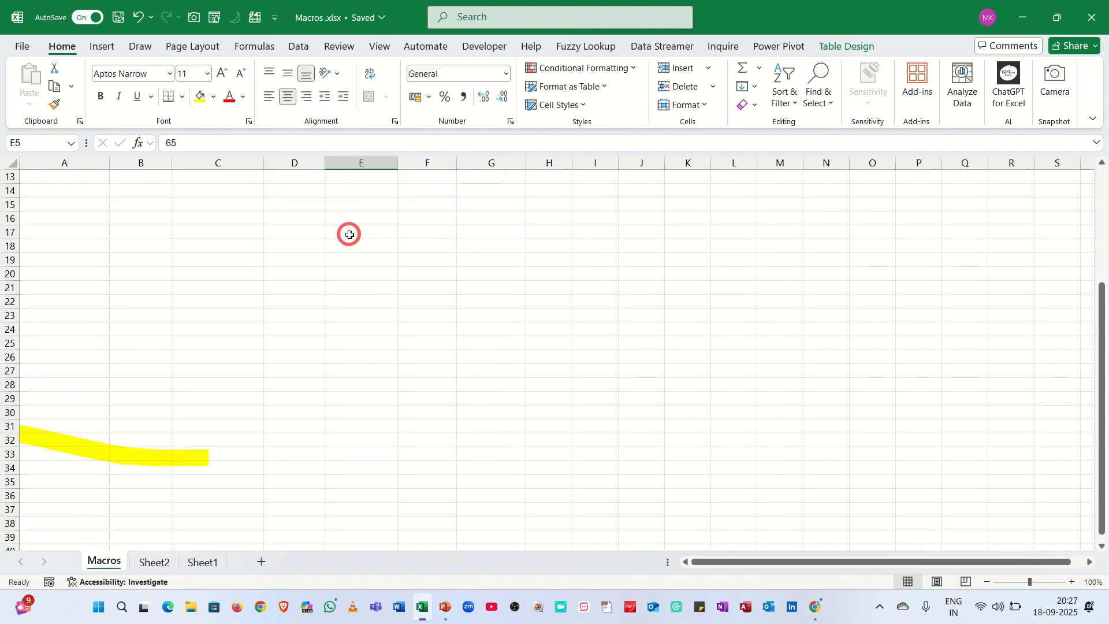
pyautogui.scroll(4, 350, 235)
pyautogui.scroll(-1, 350, 235)
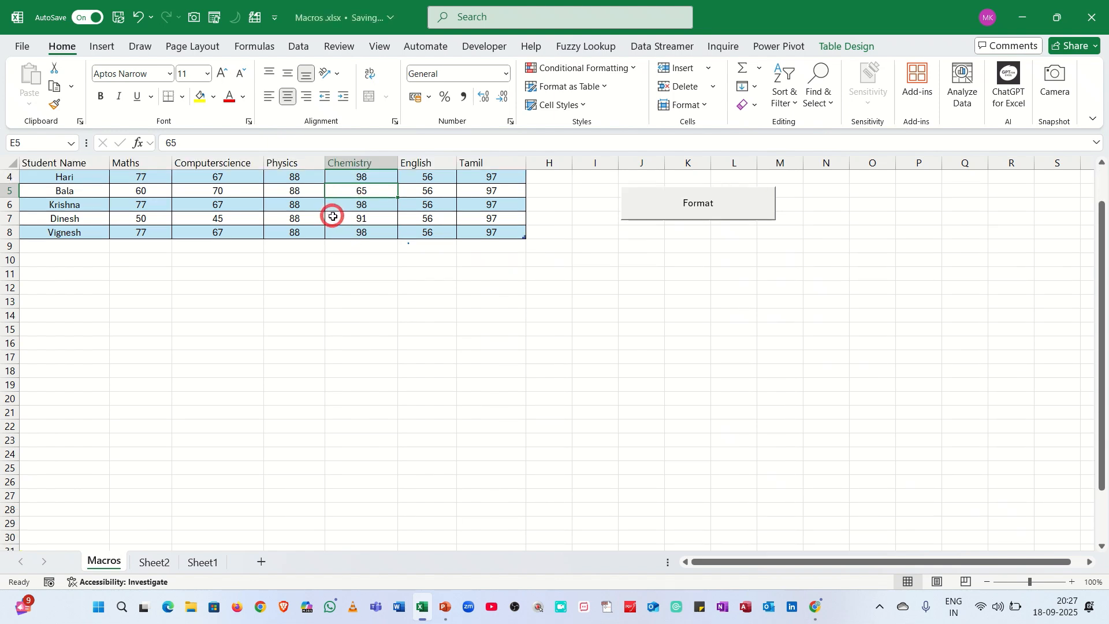
pyautogui.scroll(-1, 332, 216)
pyautogui.scroll(2, 333, 216)
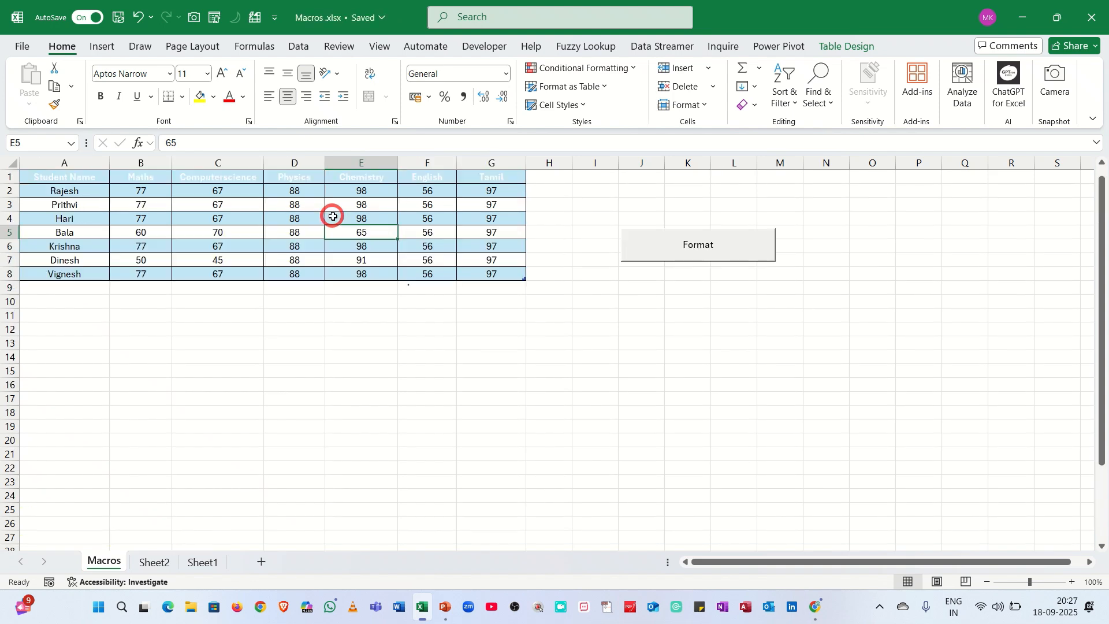
pyautogui.scroll(-1, 333, 216)
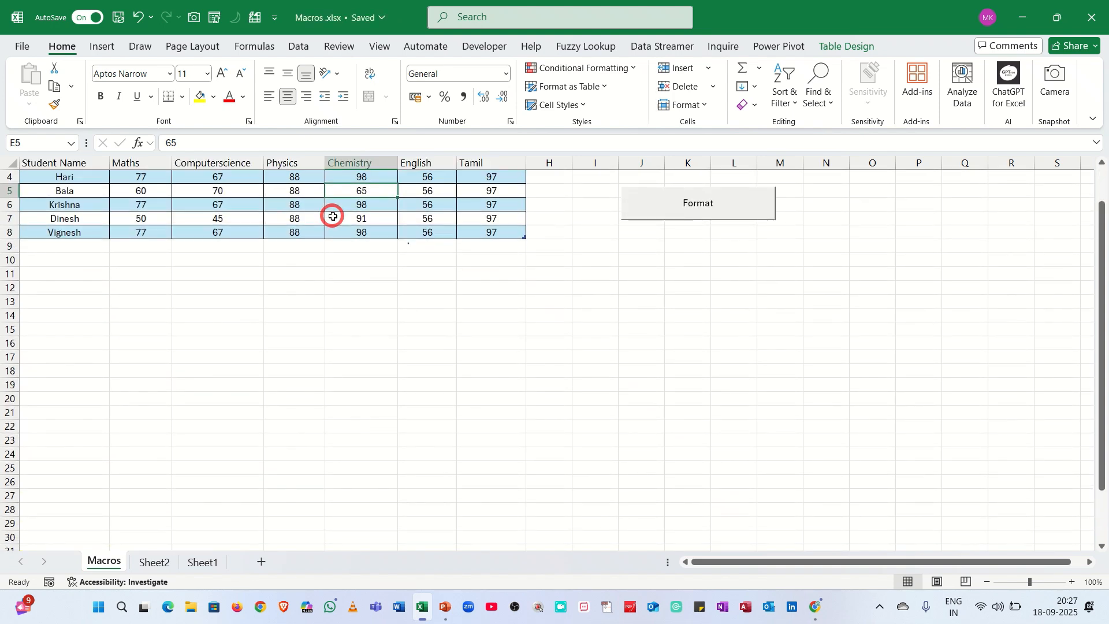
pyautogui.scroll(-2, 333, 216)
pyautogui.scroll(3, 333, 216)
pyautogui.scroll(-1, 333, 216)
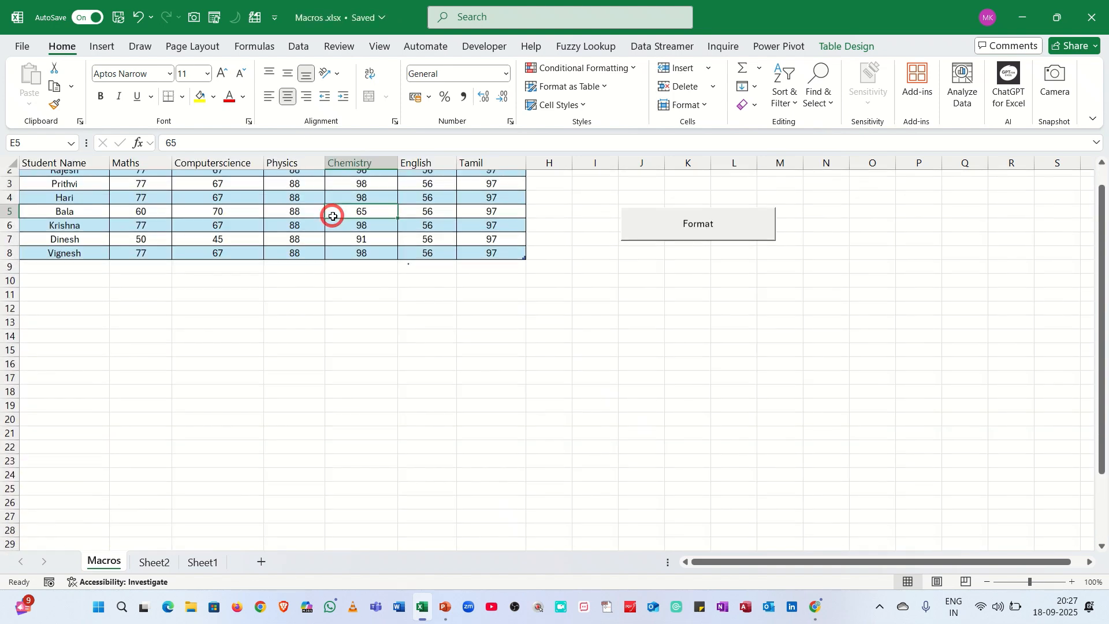
pyautogui.scroll(3, 333, 216)
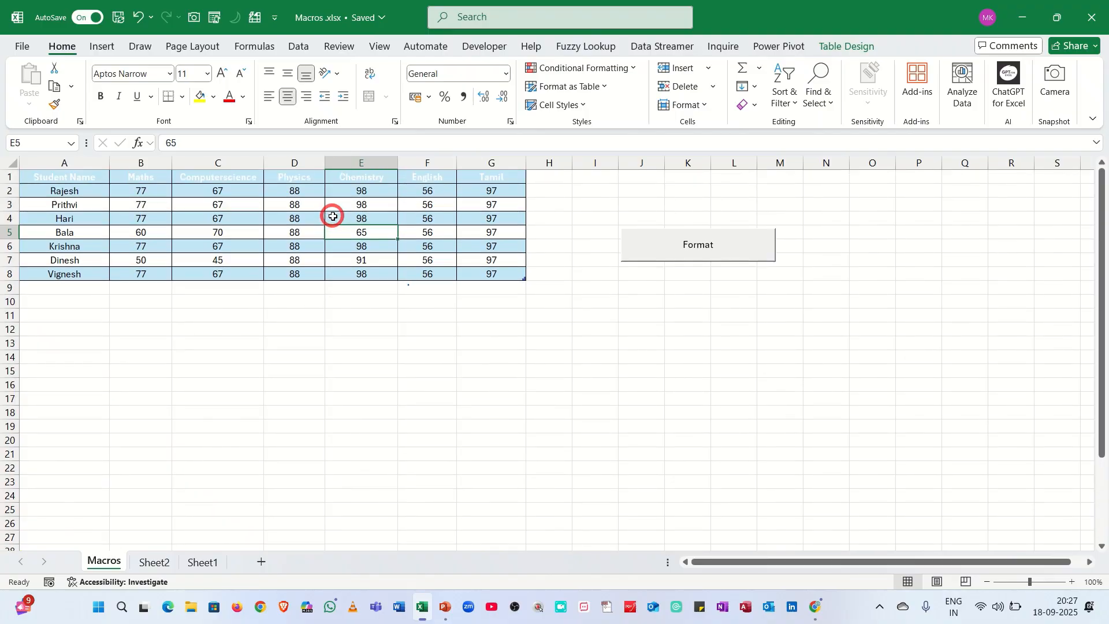
pyautogui.scroll(-3, 332, 216)
pyautogui.scroll(-1, 333, 216)
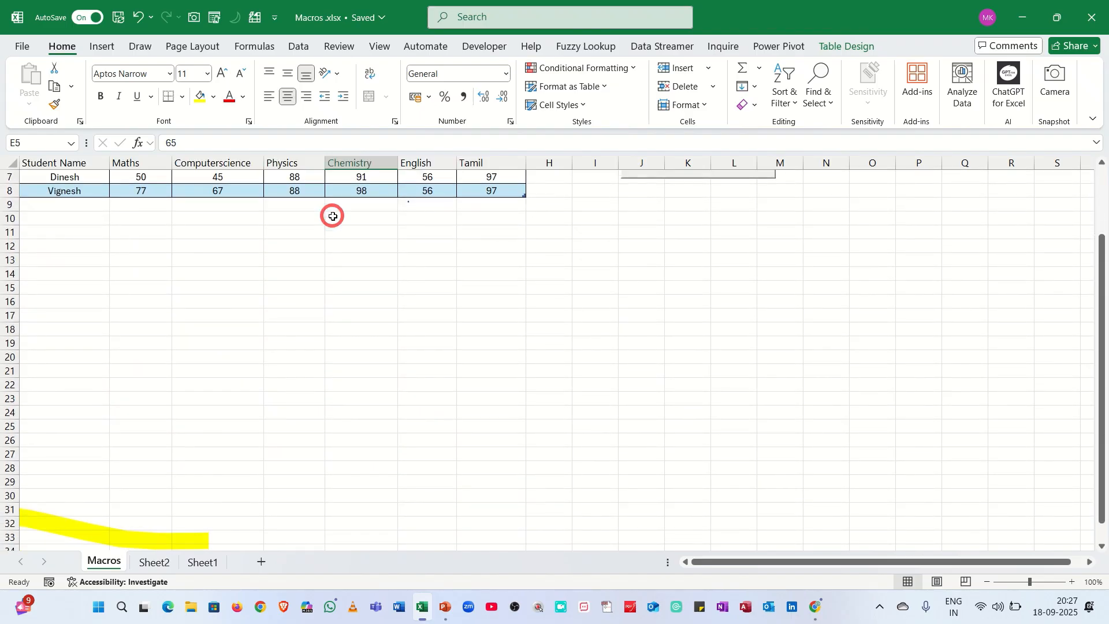
pyautogui.scroll(-2, 333, 216)
pyautogui.scroll(4, 333, 216)
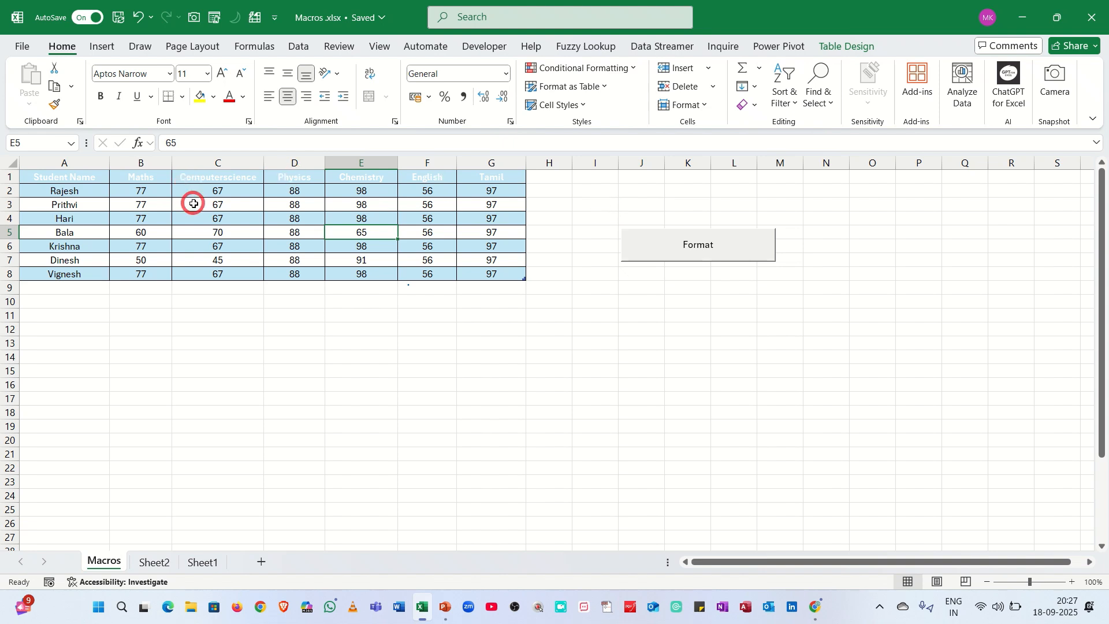
pyautogui.scroll(-1, 193, 203)
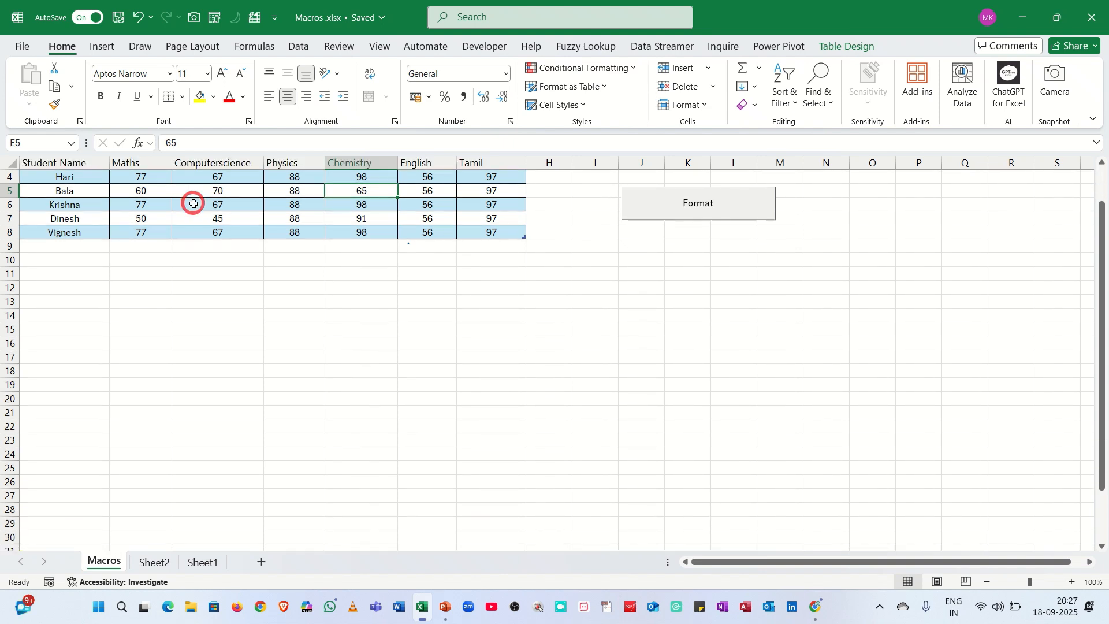
pyautogui.scroll(-1, 194, 203)
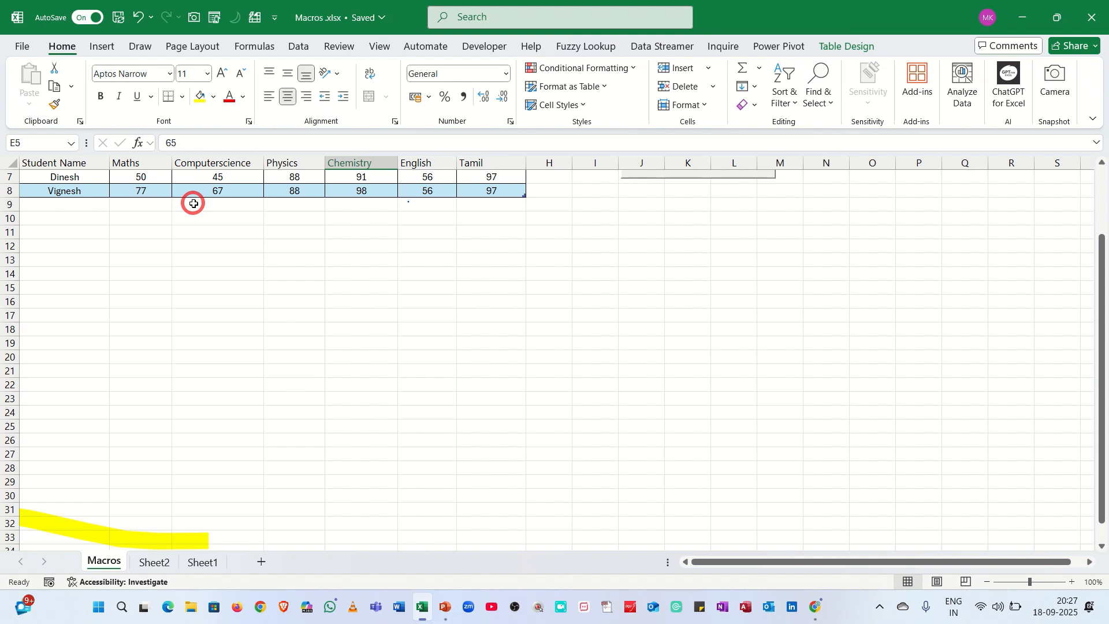
pyautogui.scroll(2, 193, 203)
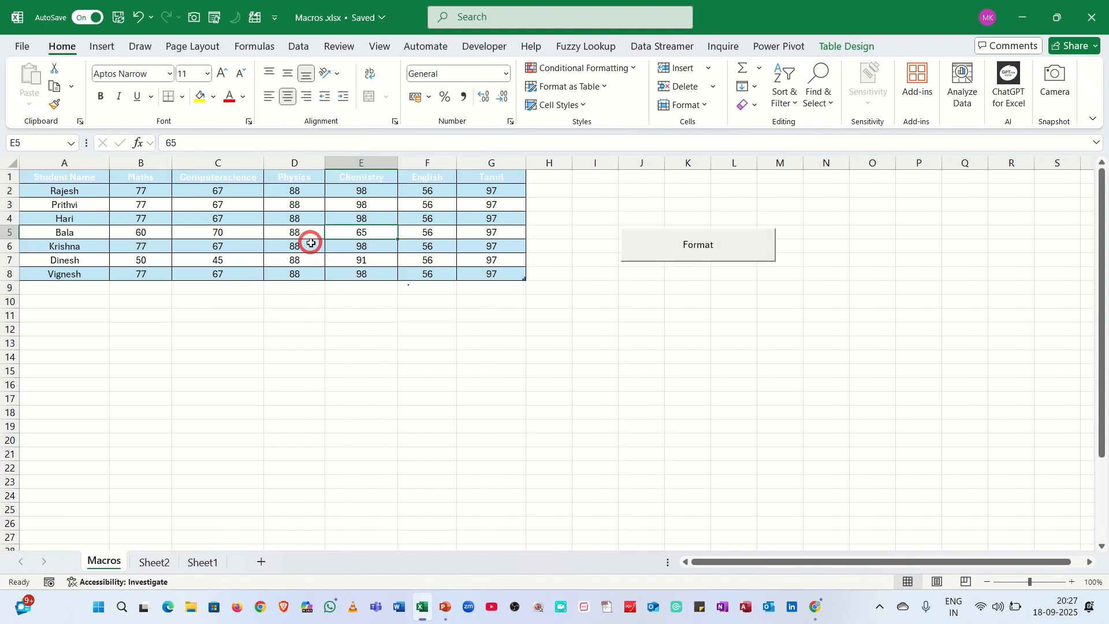
# Add a total row to the student table on the Macros sheet and inspect its total cells.
pyautogui.click(345, 219)
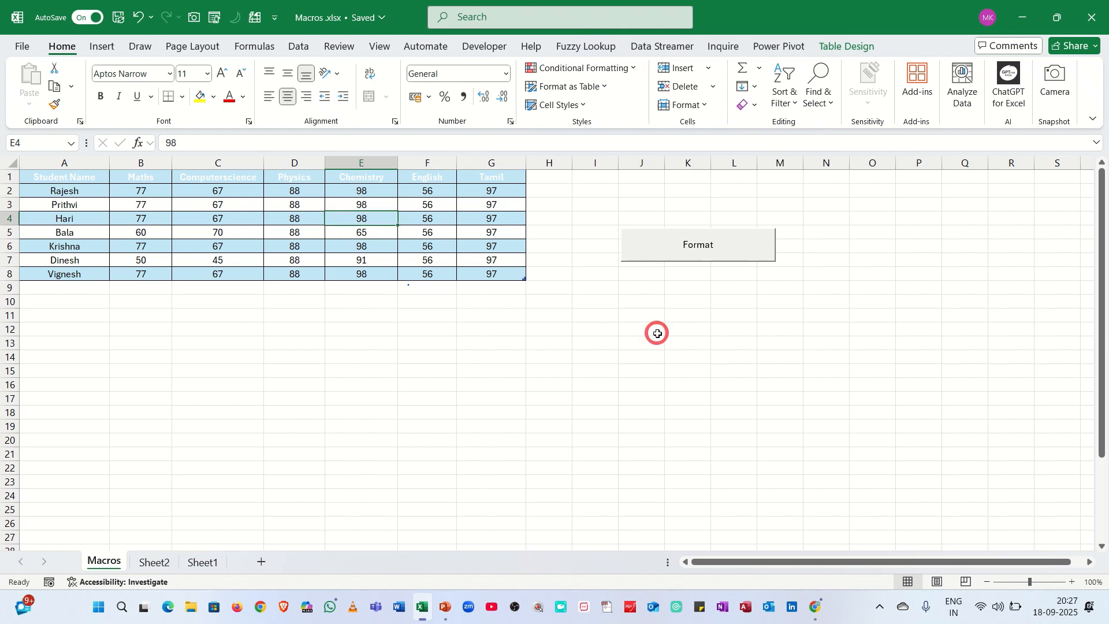
pyautogui.hotkey('ctrl', 'shift', 't')
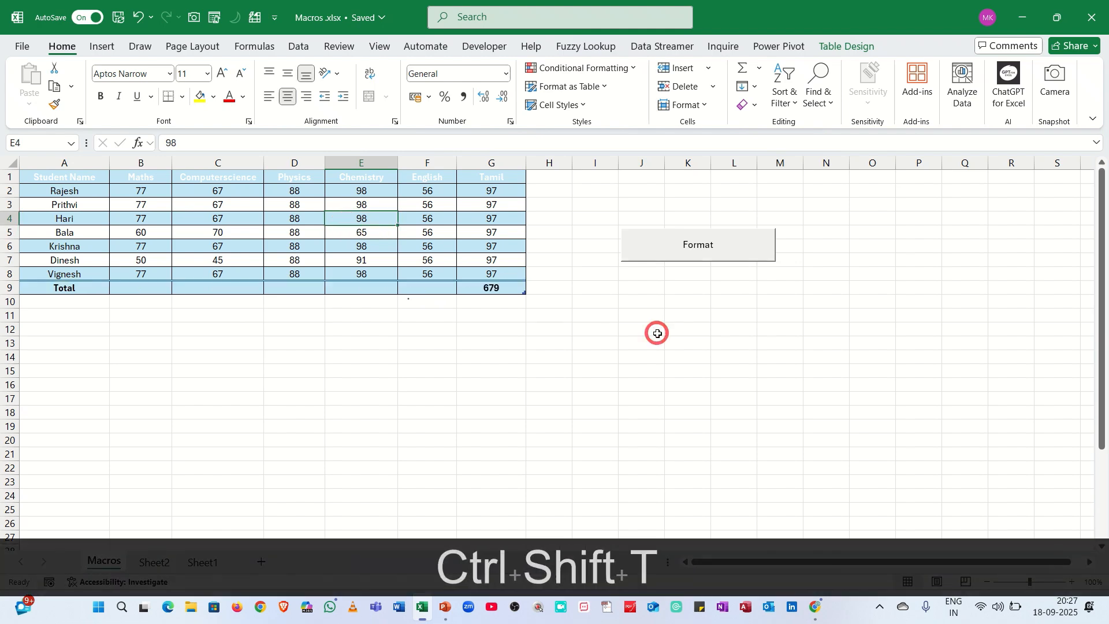
pyautogui.click(509, 284)
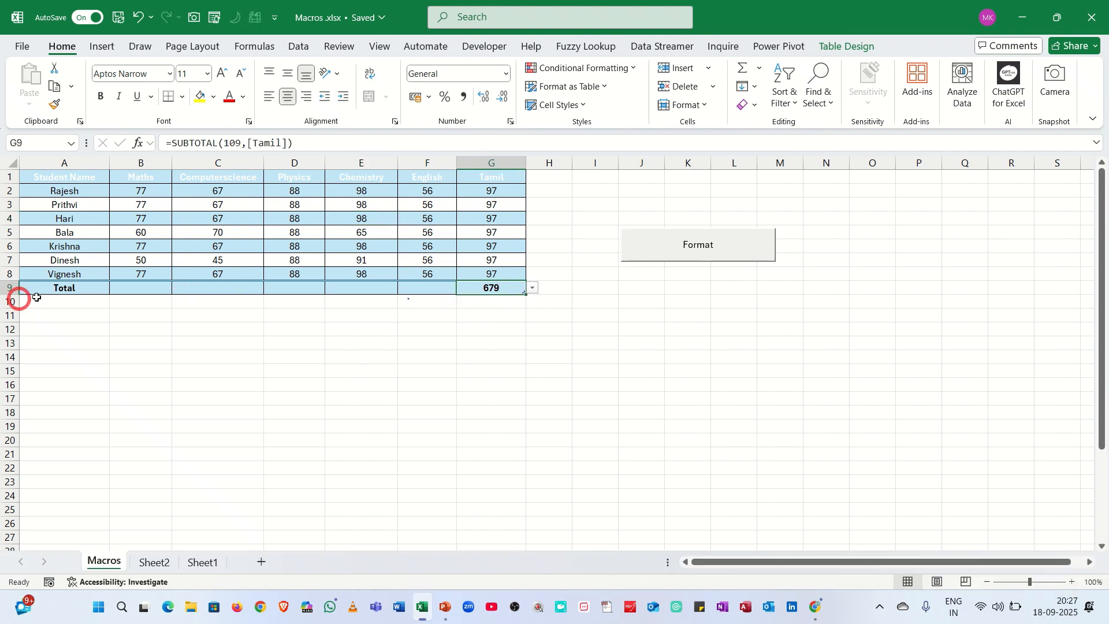
pyautogui.click(132, 288)
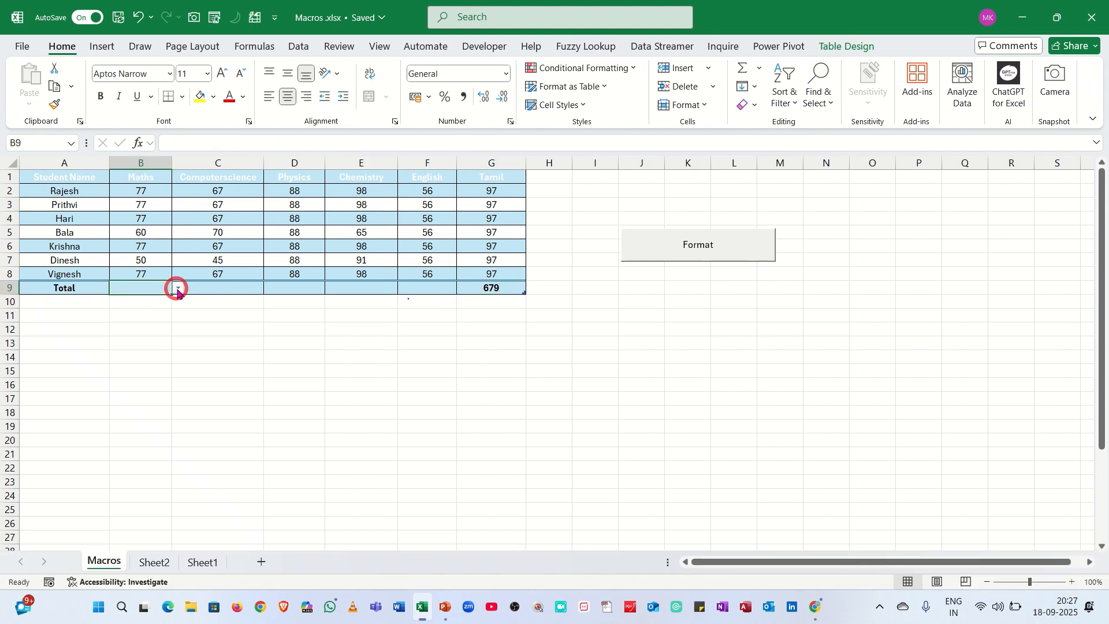
pyautogui.click(215, 283)
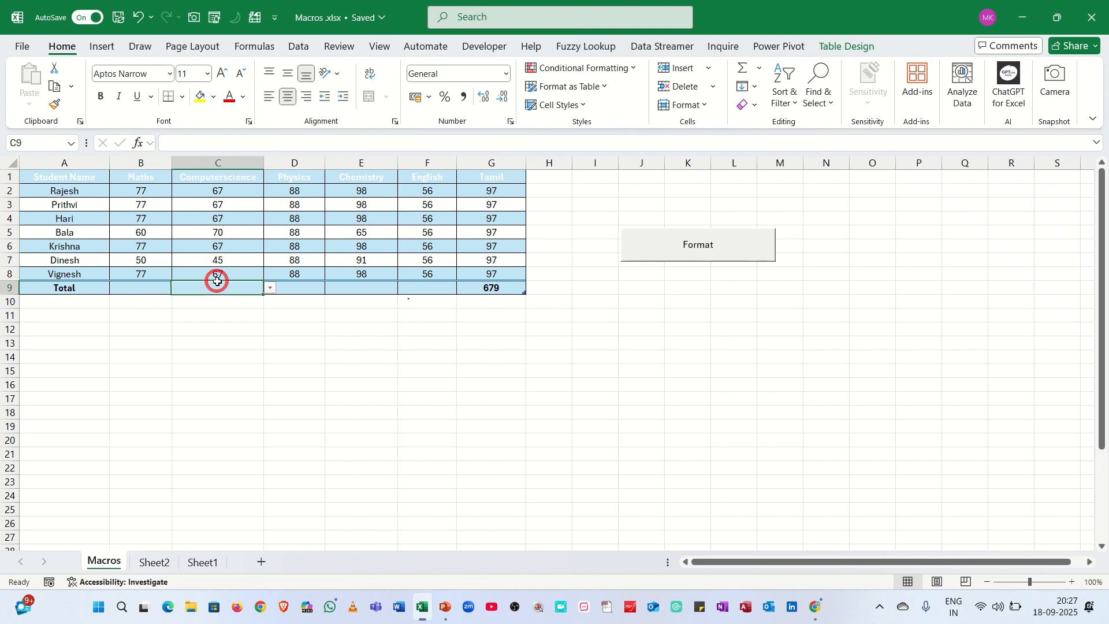
pyautogui.click(288, 284)
pyautogui.click(357, 291)
# In the table's total row, set Maths to Average and Computerscience to Min.
pyautogui.click(150, 289)
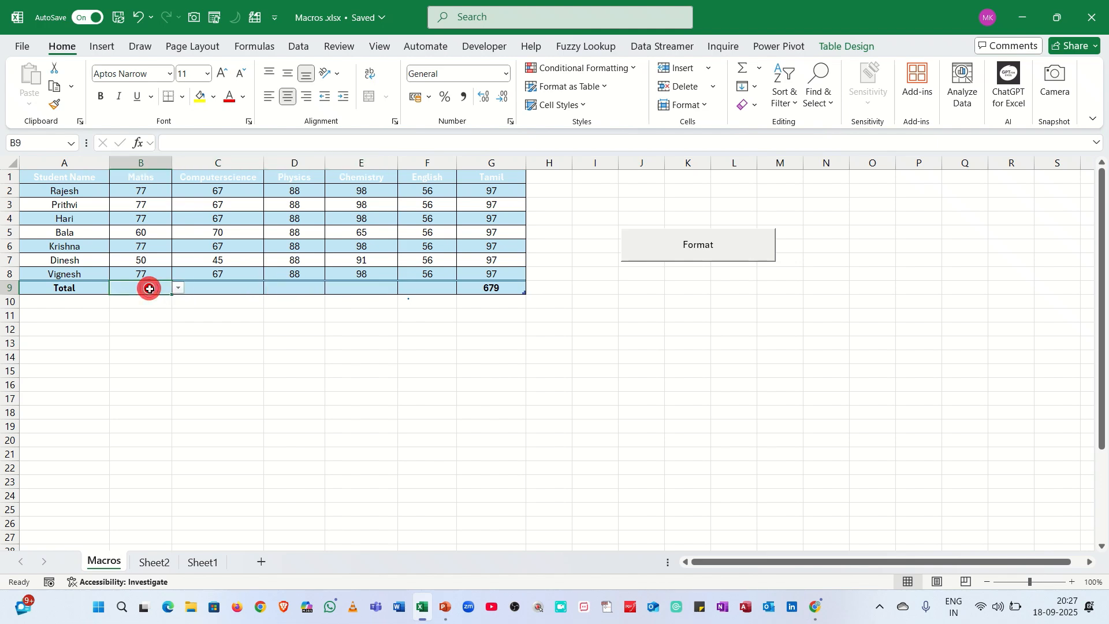
pyautogui.click(178, 288)
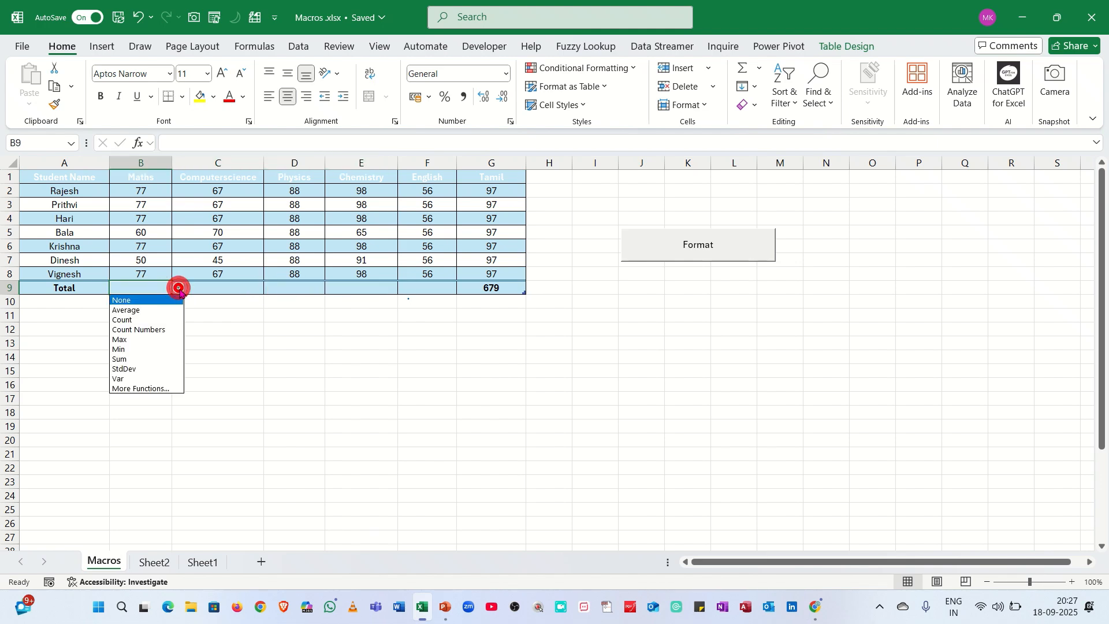
pyautogui.click(153, 310)
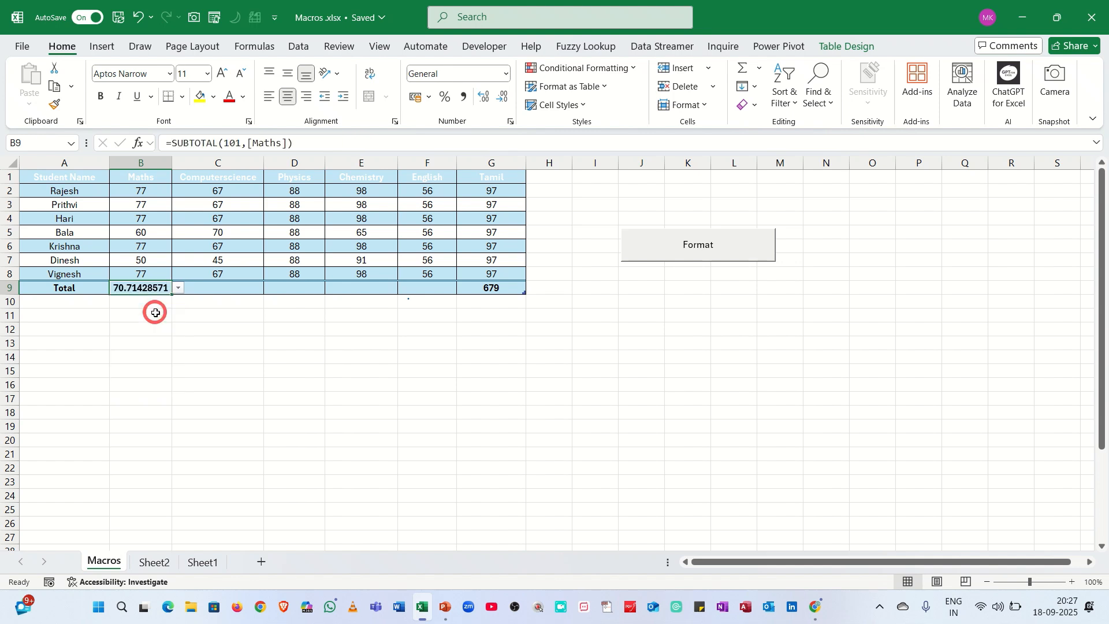
pyautogui.click(217, 290)
pyautogui.click(269, 288)
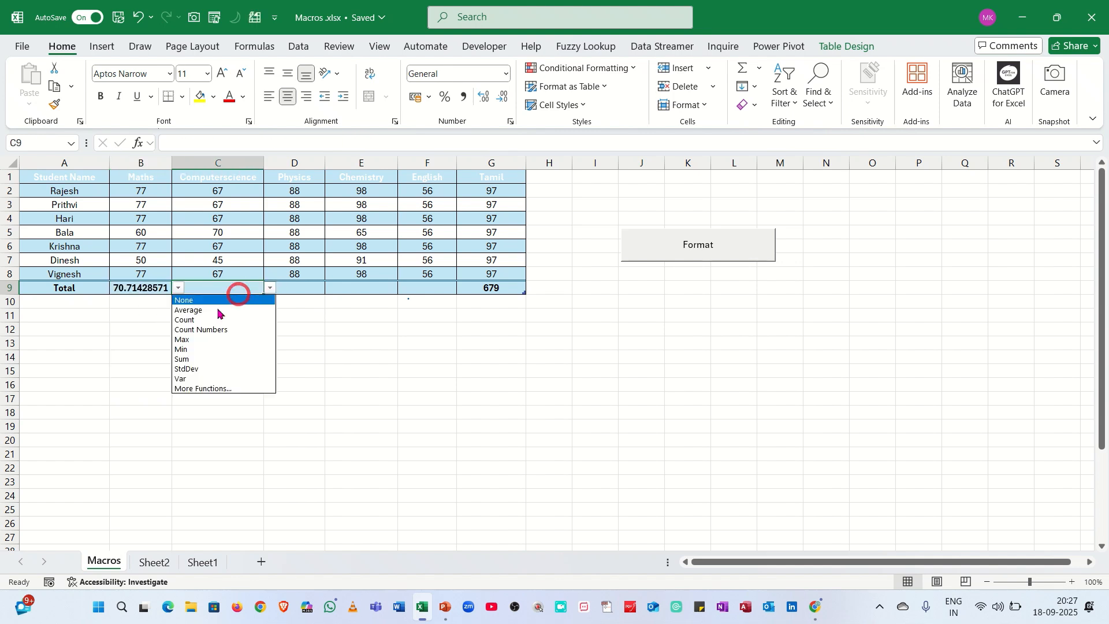
pyautogui.click(207, 349)
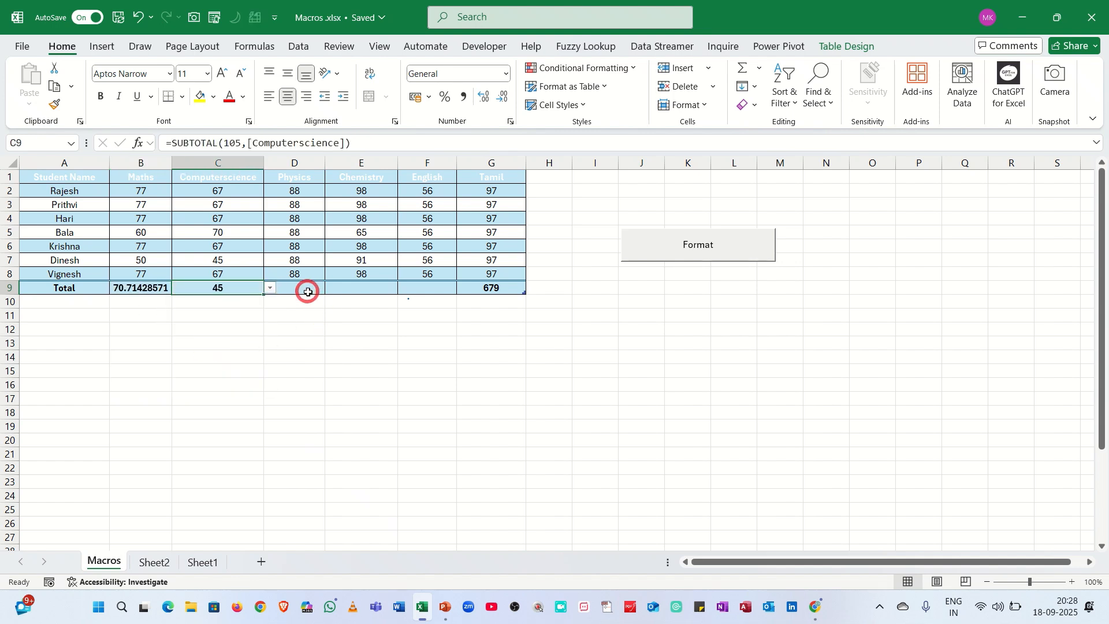
# In the table's total row, set Physics to Max and Chemistry to Sum.
pyautogui.click(308, 291)
pyautogui.click(327, 288)
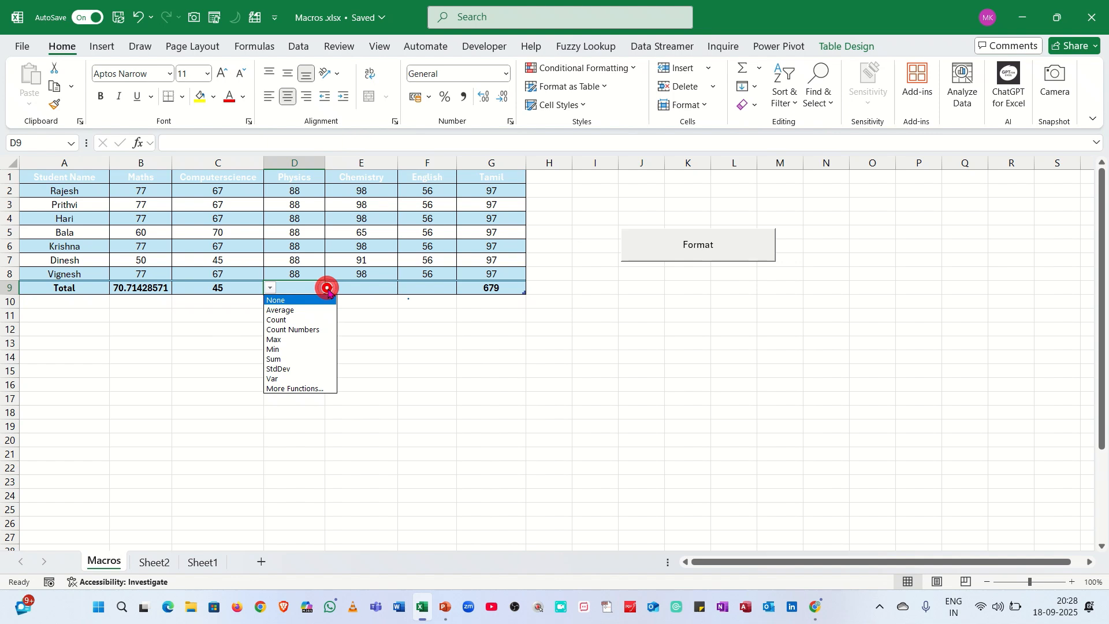
pyautogui.click(303, 340)
pyautogui.click(369, 293)
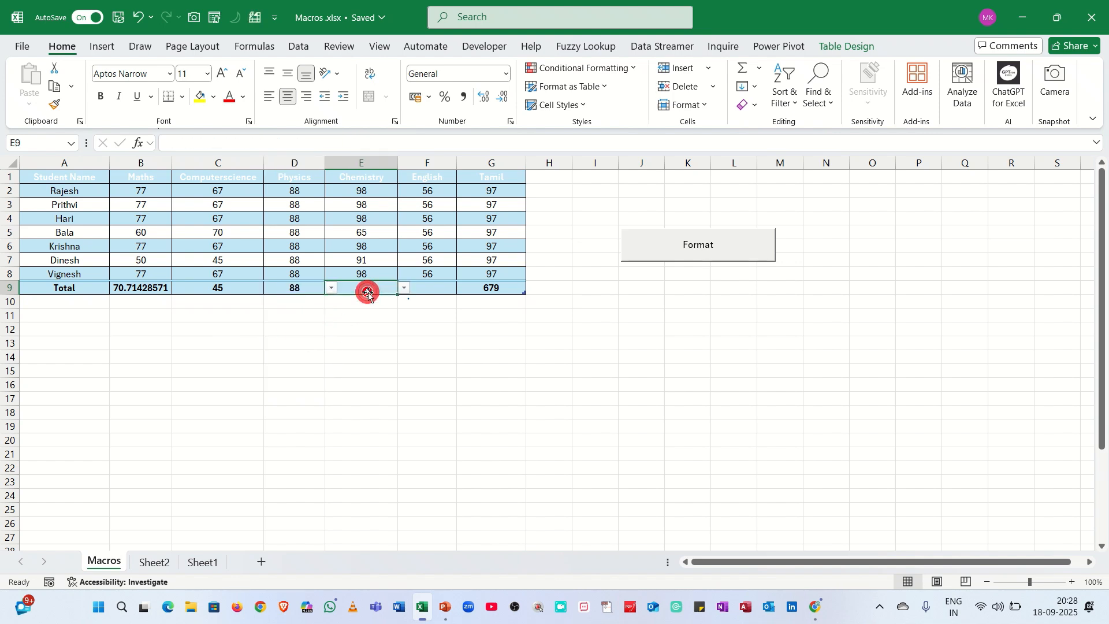
pyautogui.click(405, 287)
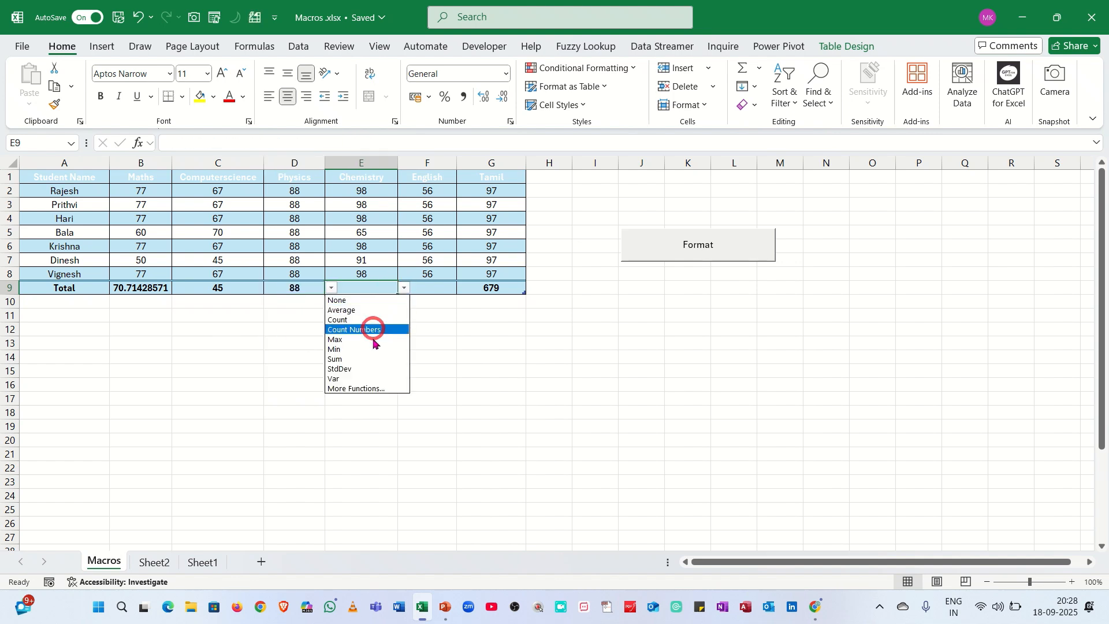
pyautogui.click(370, 359)
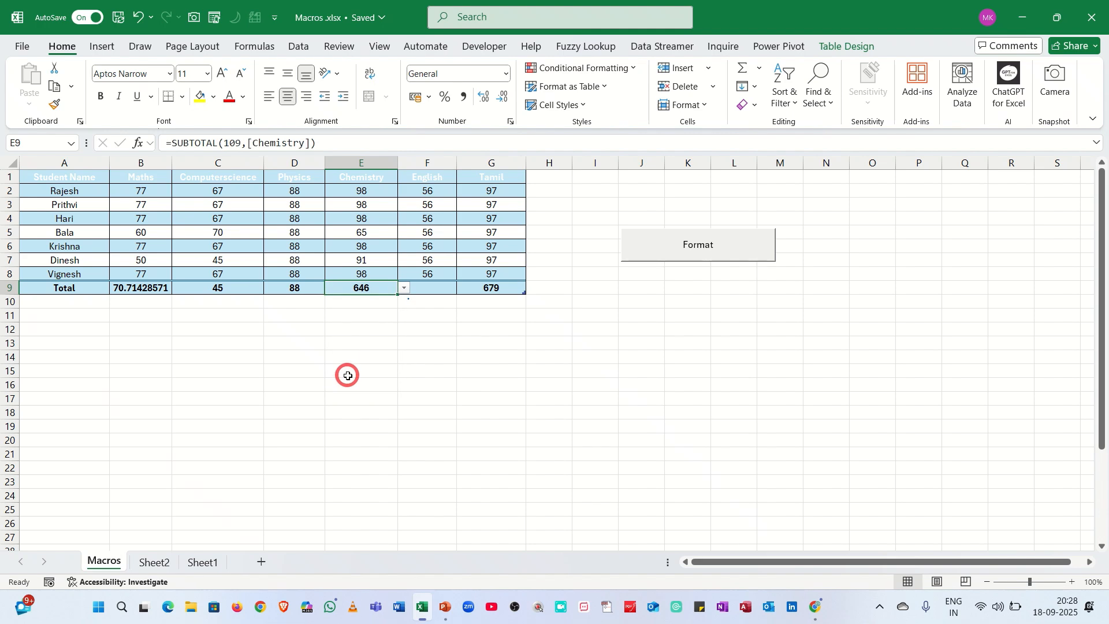
# On Sheet2, reference the whole student table from cell O8 with the formula =Student_Data.
pyautogui.moveTo(615, 6)
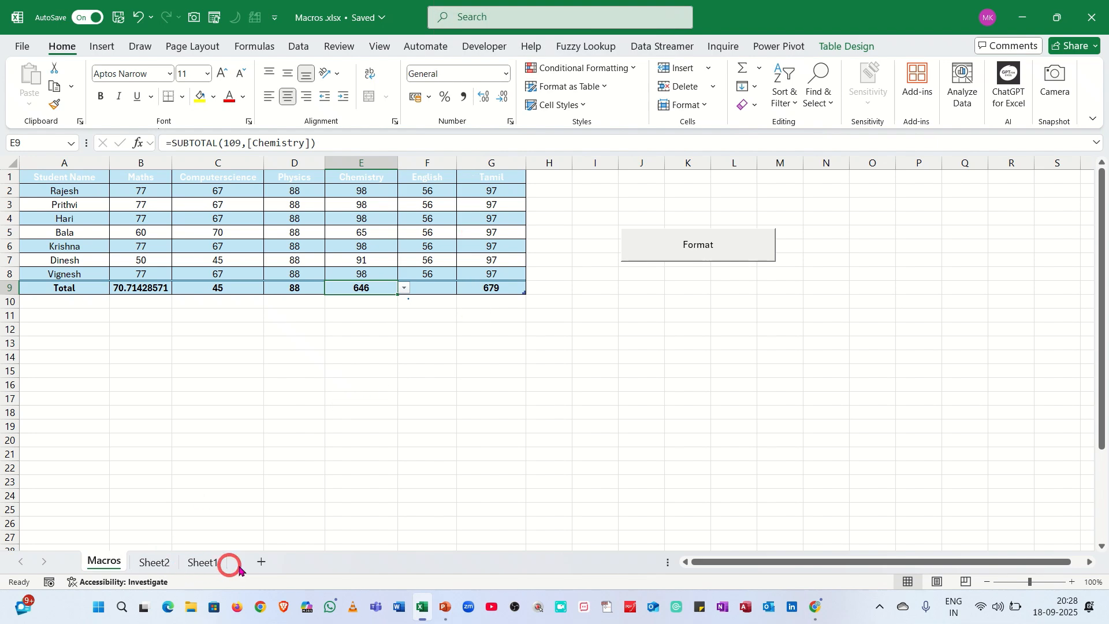
pyautogui.click(212, 561)
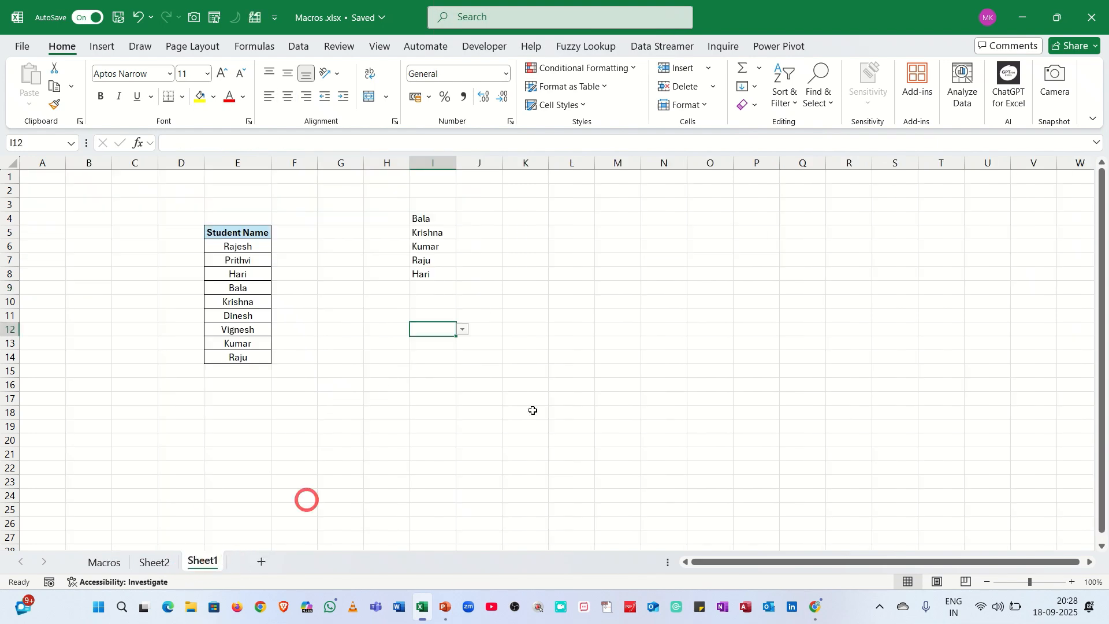
pyautogui.click(160, 560)
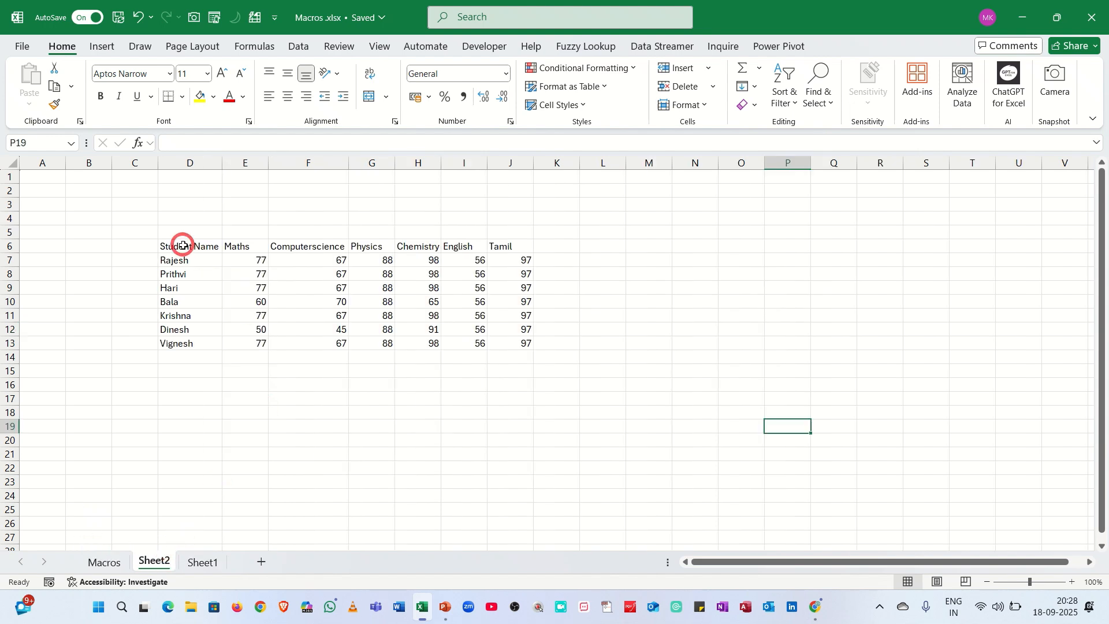
pyautogui.moveTo(182, 246); pyautogui.dragTo(508, 342)
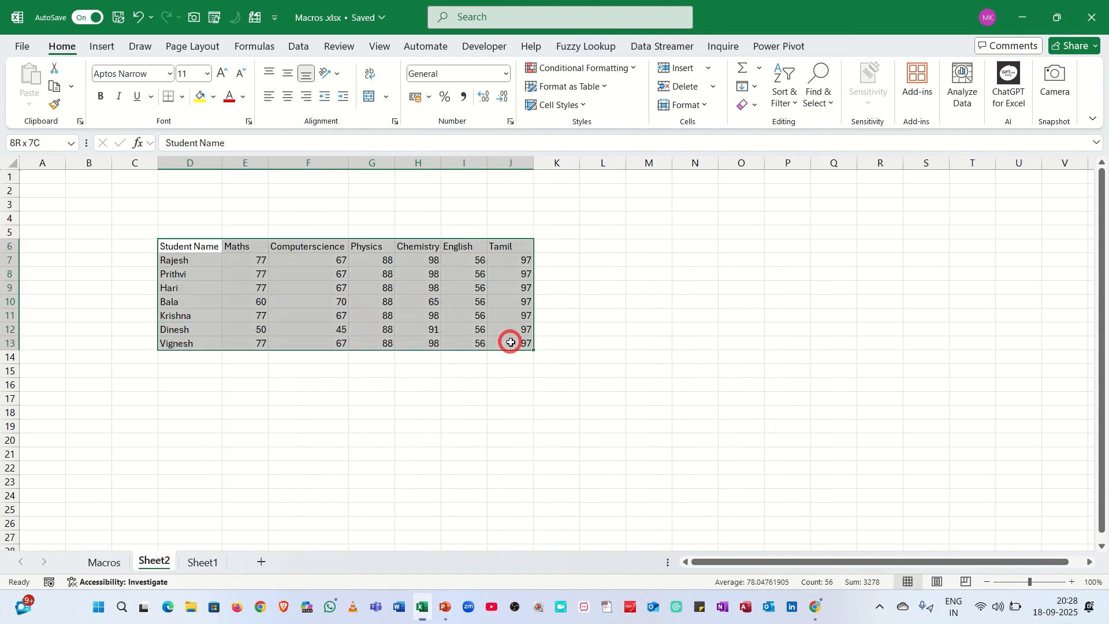
pyautogui.click(825, 302)
pyautogui.click(756, 272)
pyautogui.write('=stu')
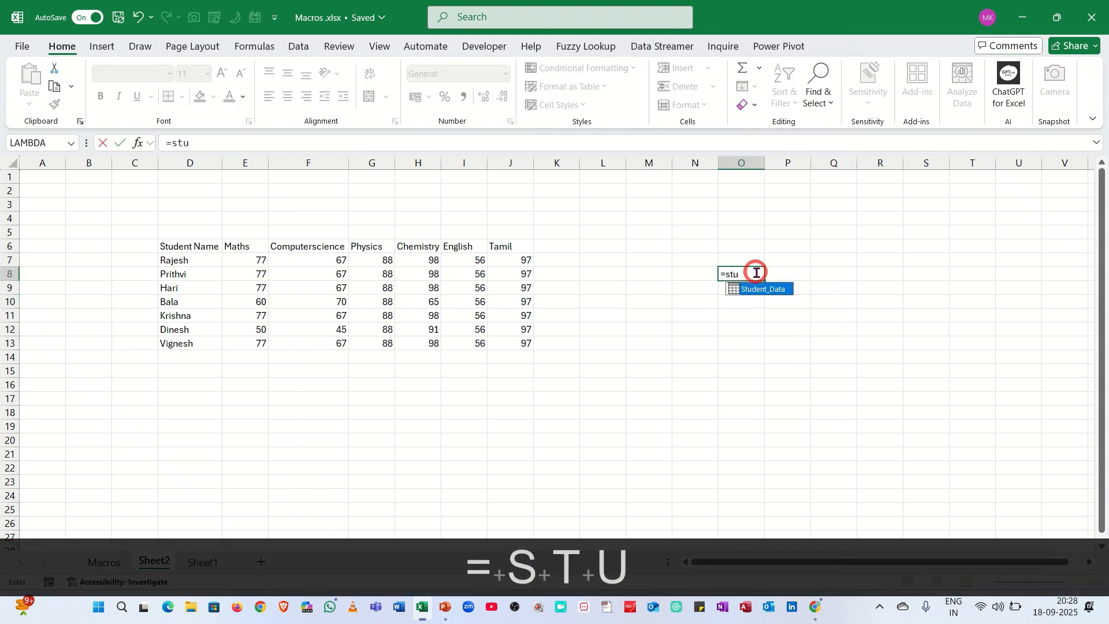
pyautogui.press('Tab')
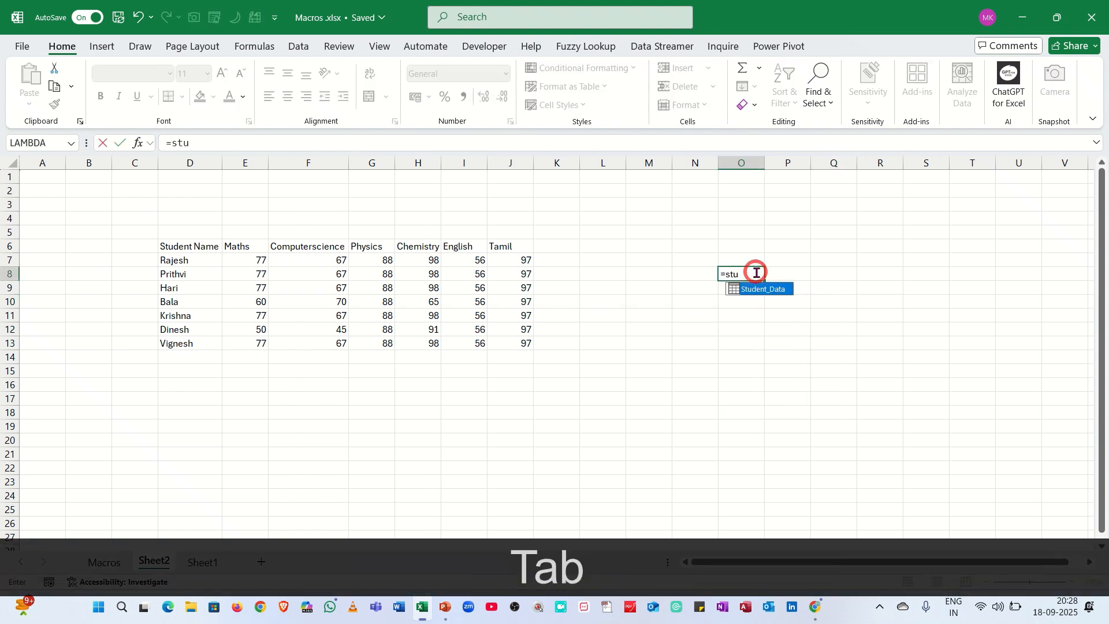
pyautogui.press('Return')
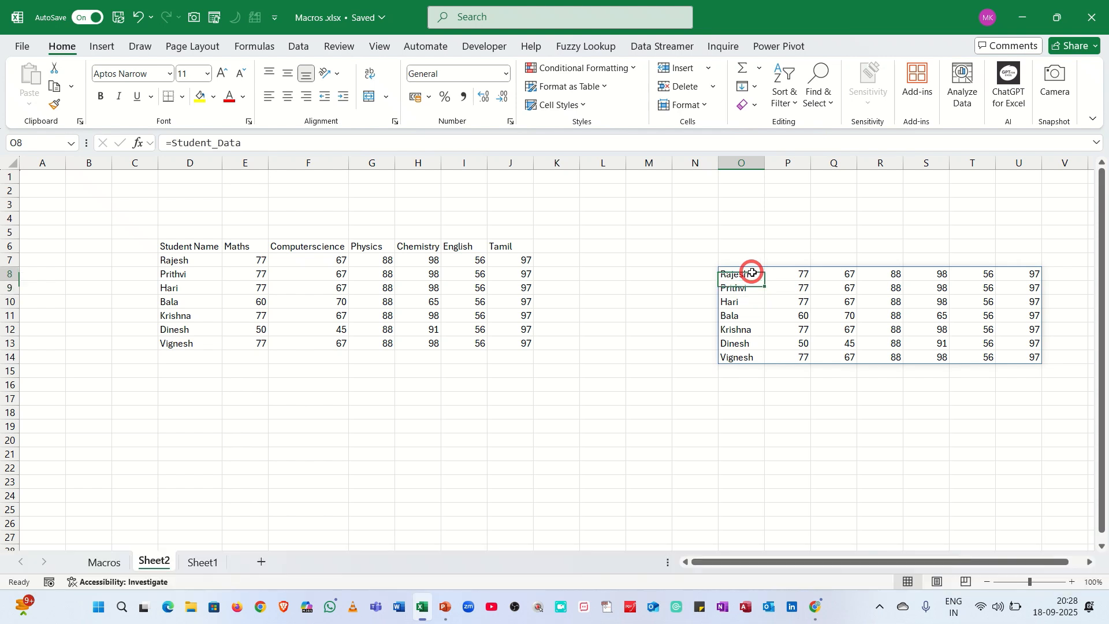
# Replace the formula in cell O8 with =Student_Data[#All] to reference the whole table including headers and totals.
pyautogui.click(754, 272)
pyautogui.press('Delete')
pyautogui.write('=')
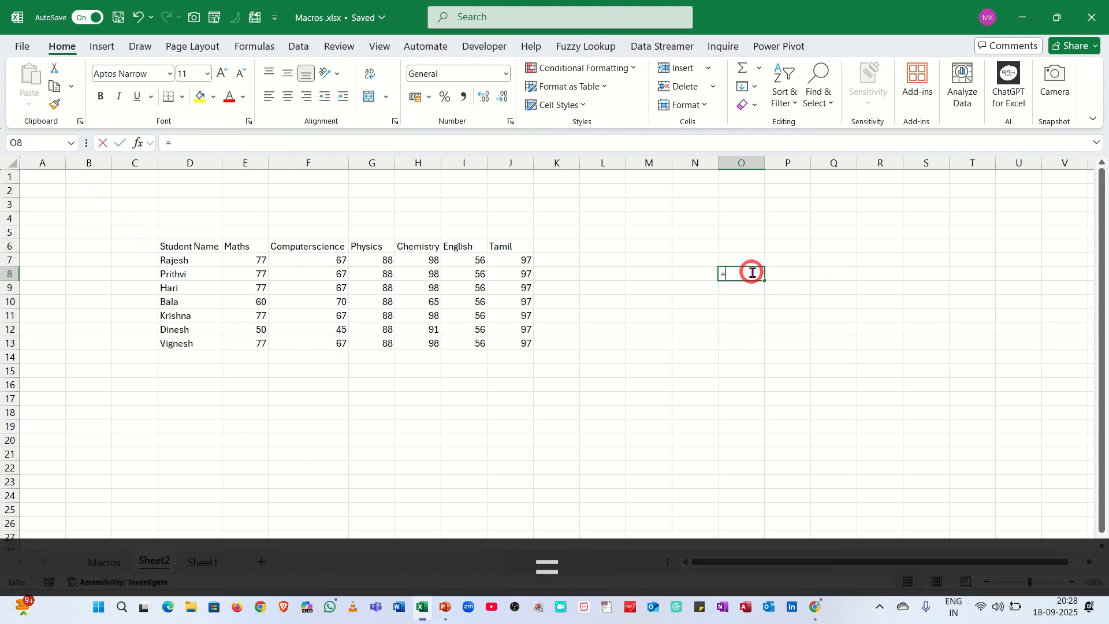
pyautogui.write('stu')
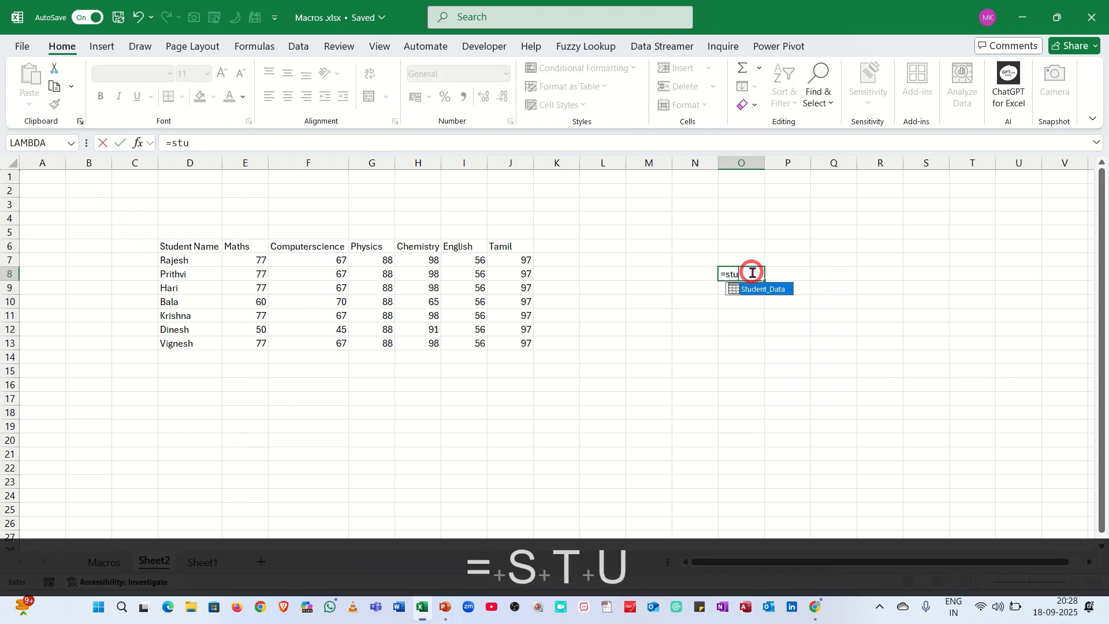
pyautogui.press('Tab')
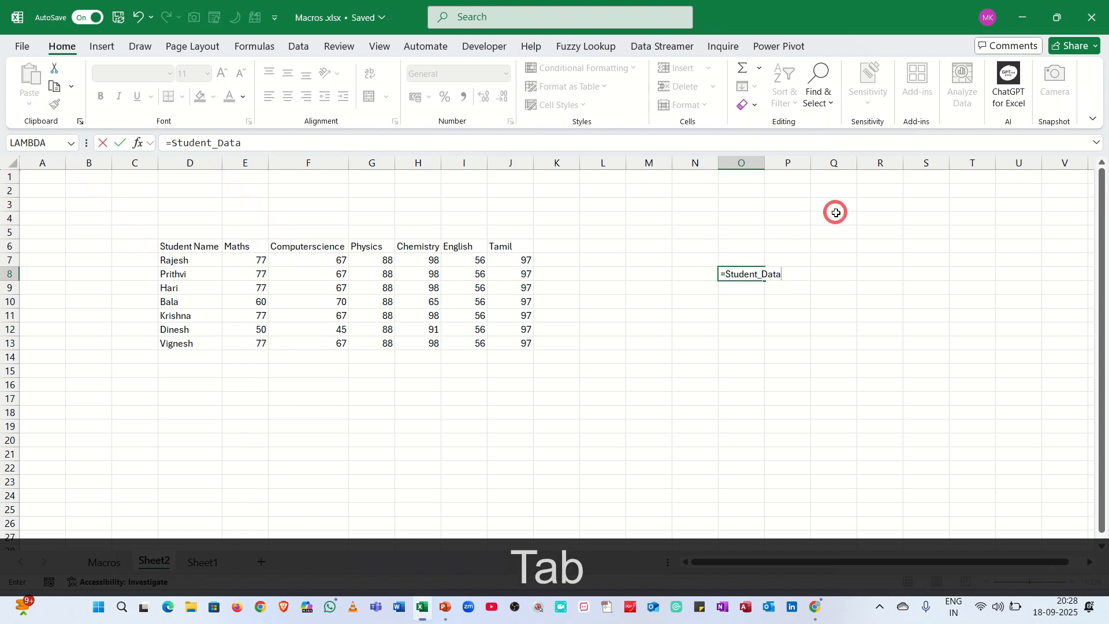
pyautogui.write('[')
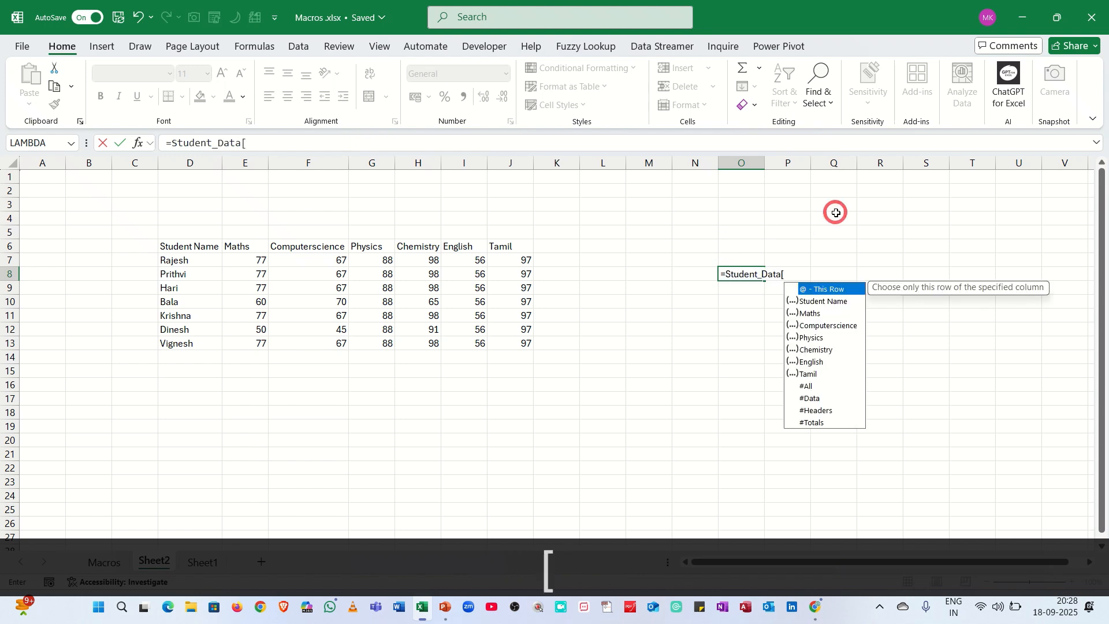
pyautogui.press('Down')
pyautogui.press('Down')
pyautogui.press('Down')
pyautogui.press('Down')
pyautogui.press('Down')
pyautogui.press('Down')
pyautogui.press('Down')
pyautogui.press('Down')
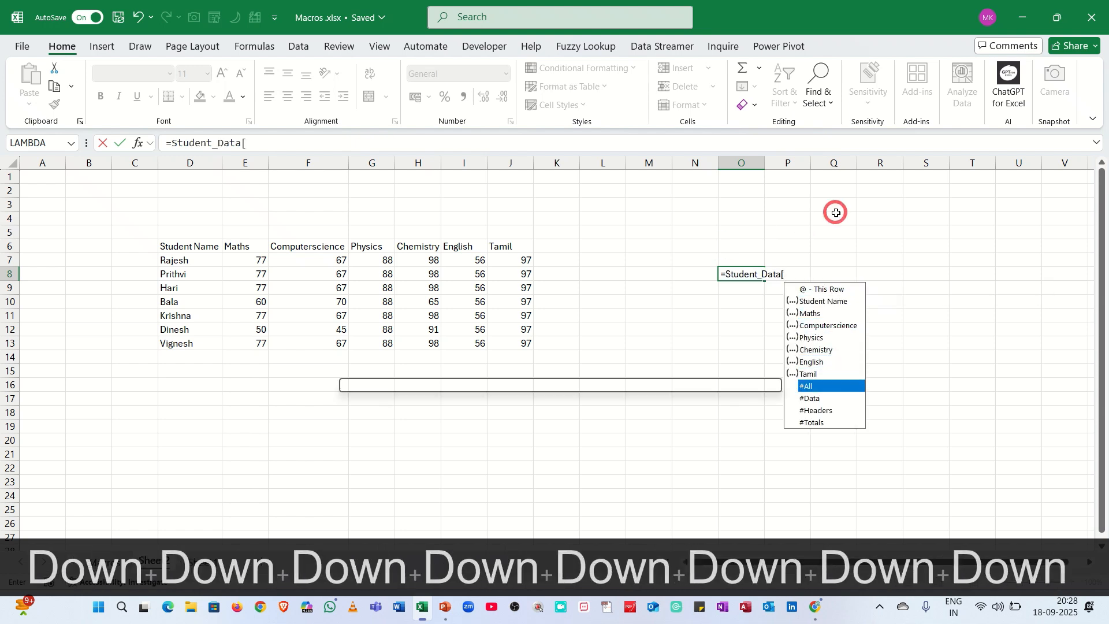
pyautogui.press('Tab')
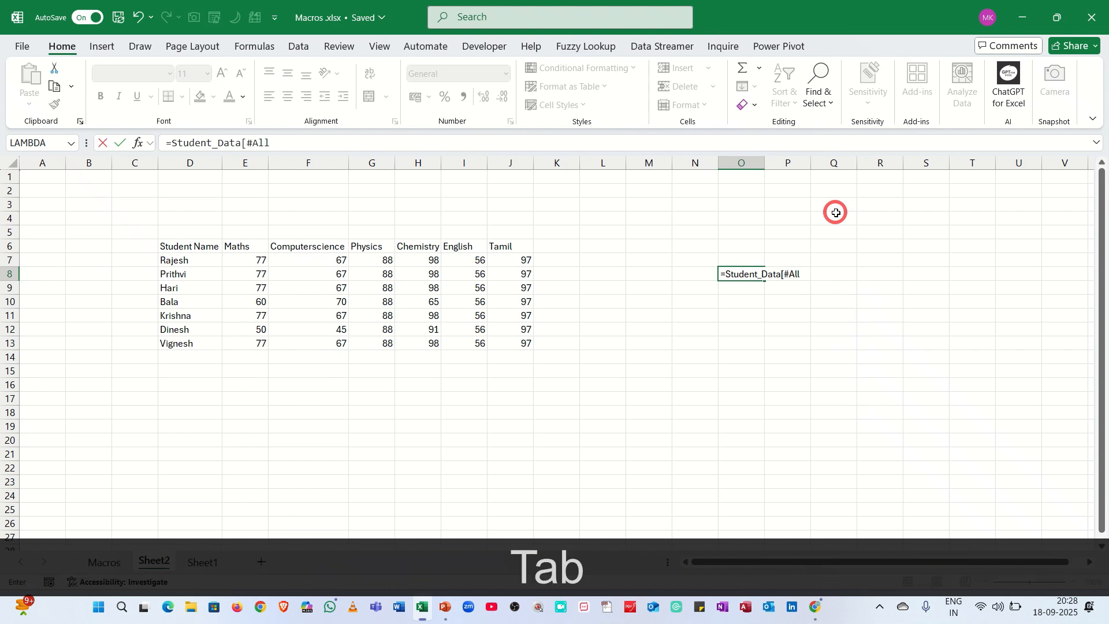
pyautogui.write(']')
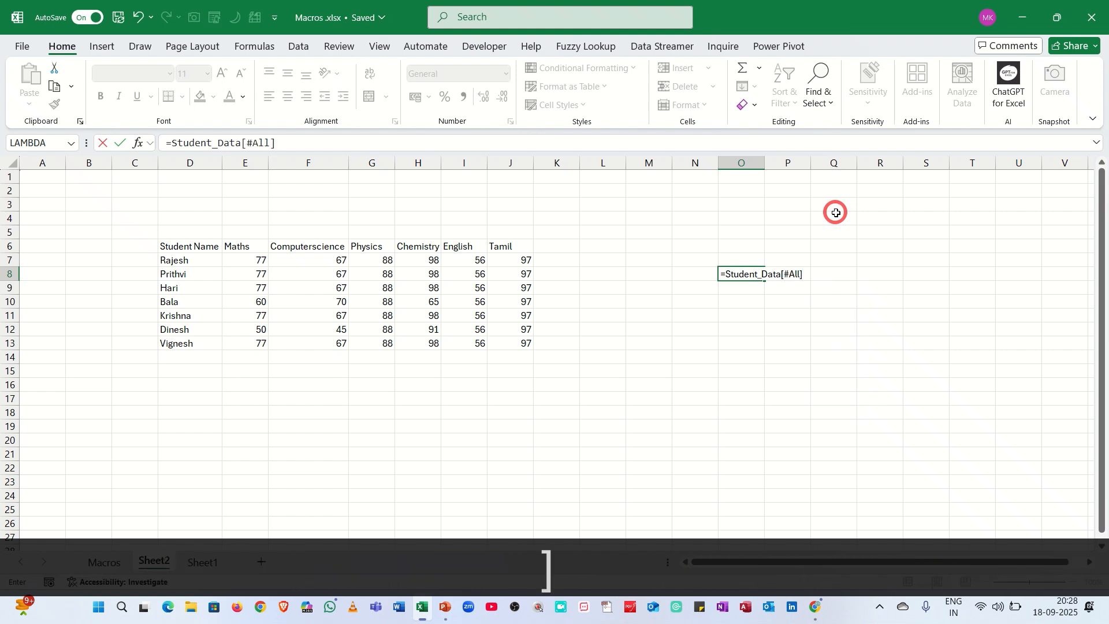
pyautogui.press('Return')
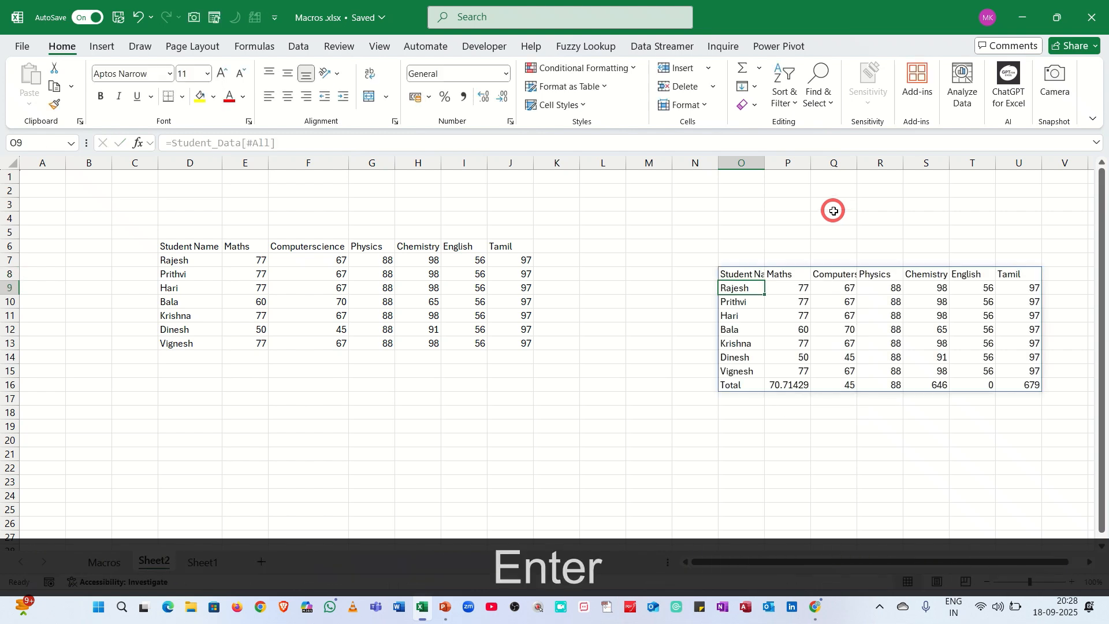
# Auto-fit the widths of columns O and Q to the Student Name and Computerscience headings.
pyautogui.moveTo(764, 162); pyautogui.dragTo(765, 161)
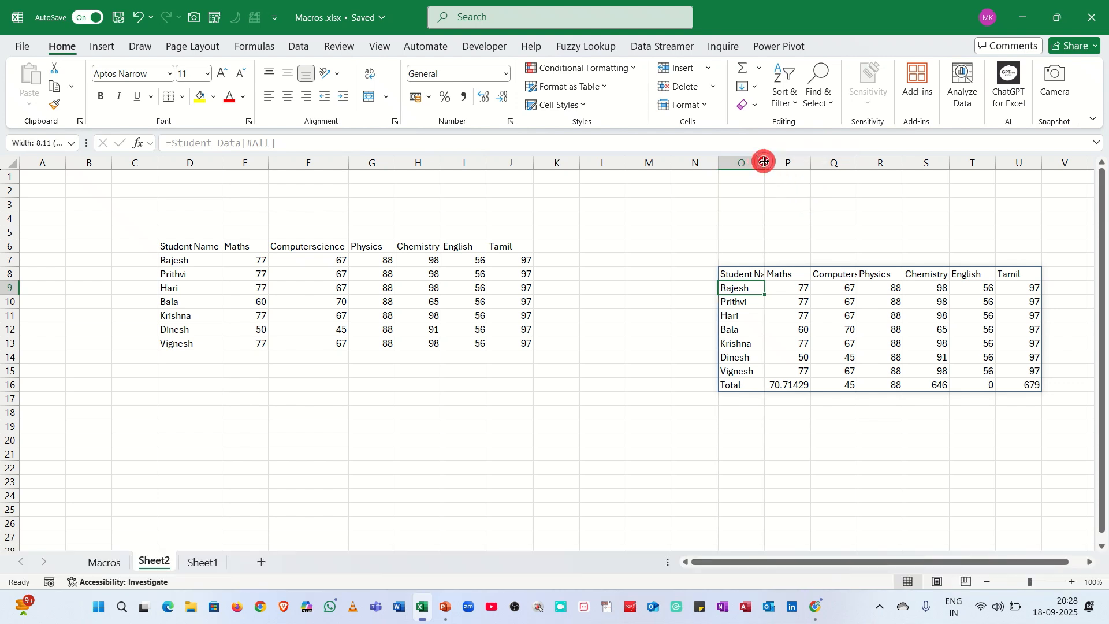
pyautogui.doubleClick(764, 162)
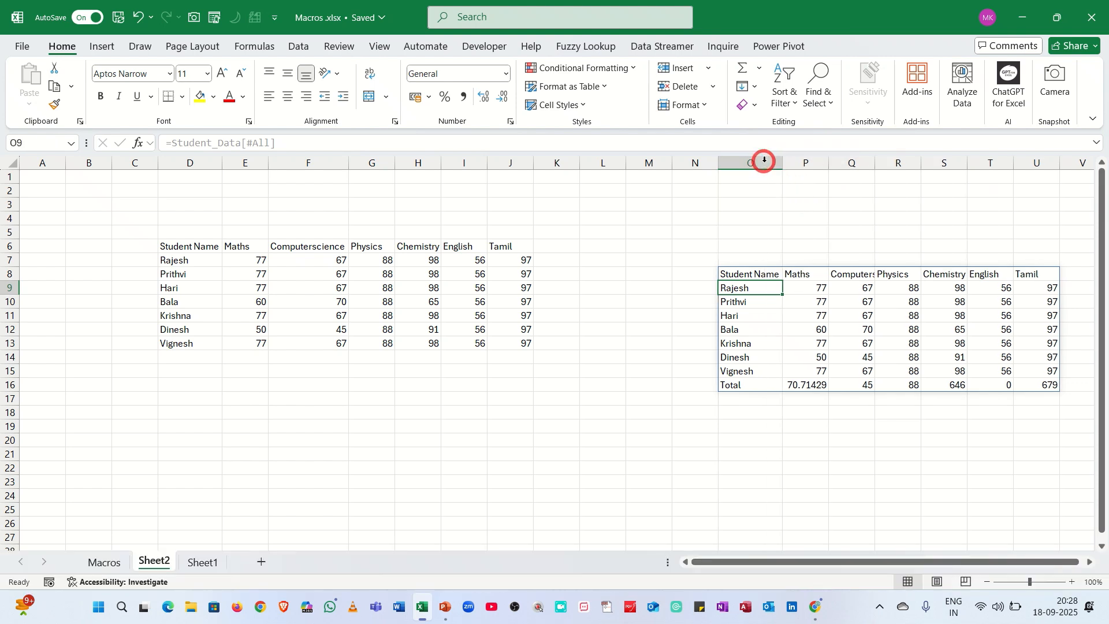
pyautogui.doubleClick(872, 162)
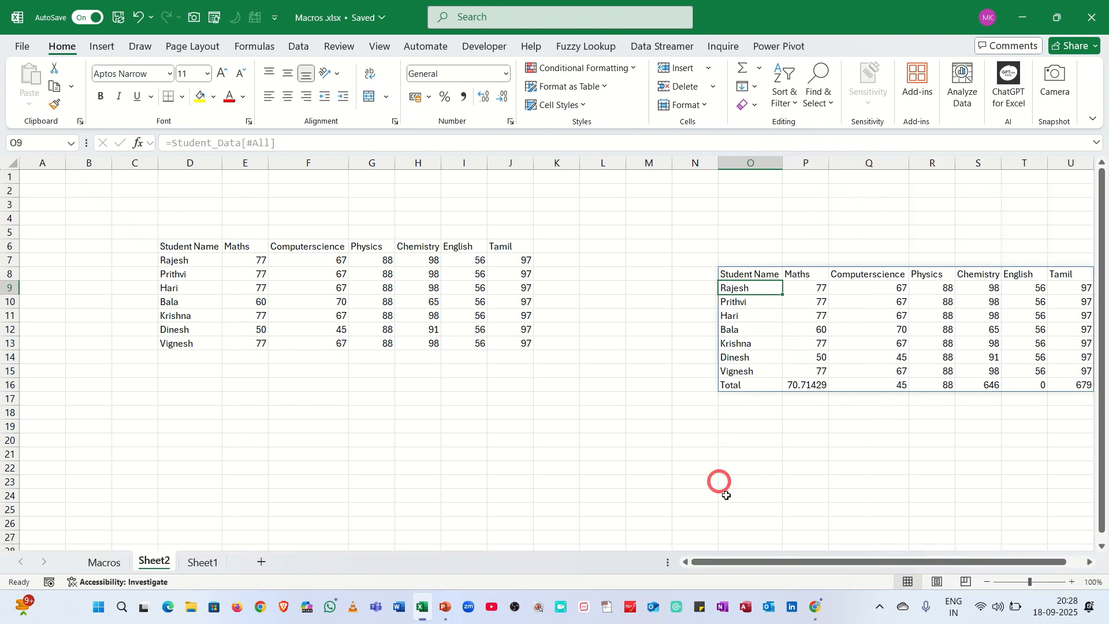
# Try to delete the Computerscience heading in cell Q8 of the spilled range, and inspect the source formula in O8.
pyautogui.moveTo(755, 565); pyautogui.dragTo(797, 562)
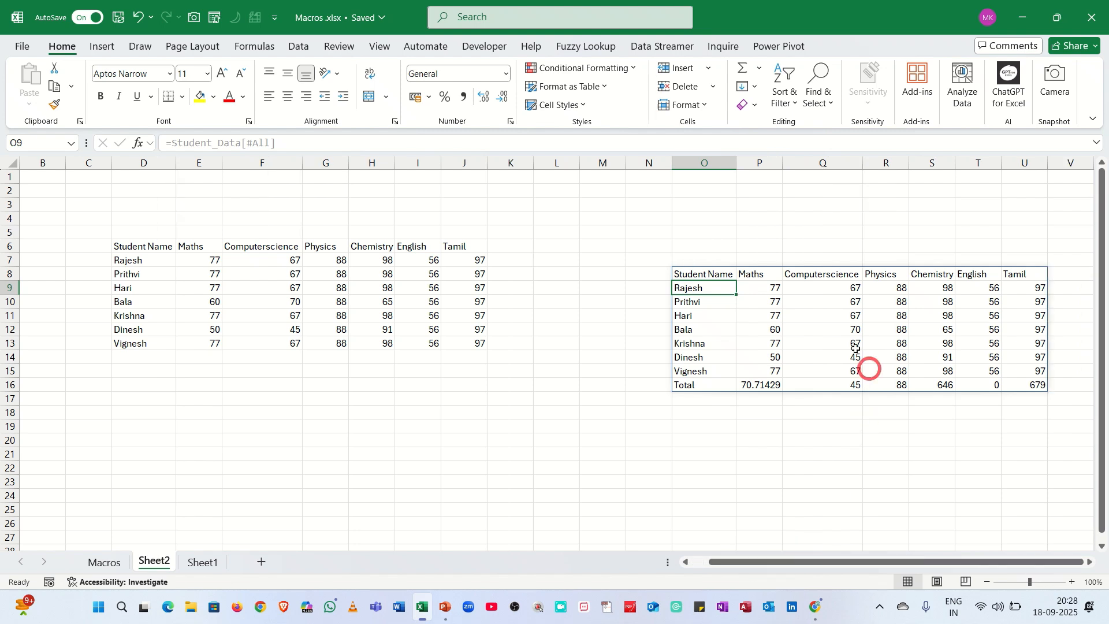
pyautogui.click(761, 301)
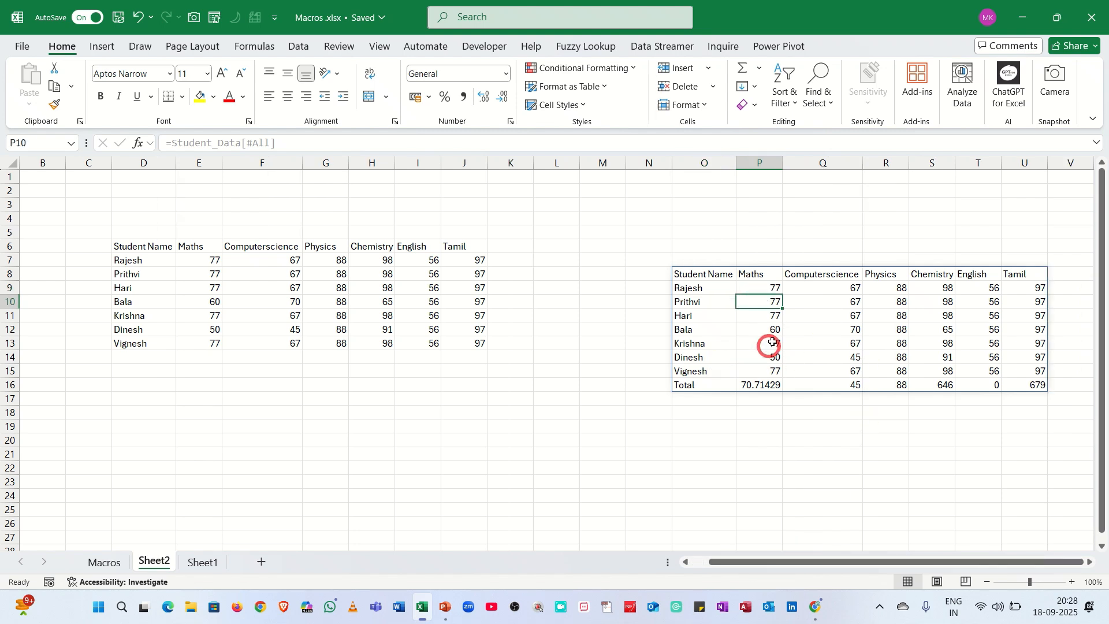
pyautogui.click(817, 272)
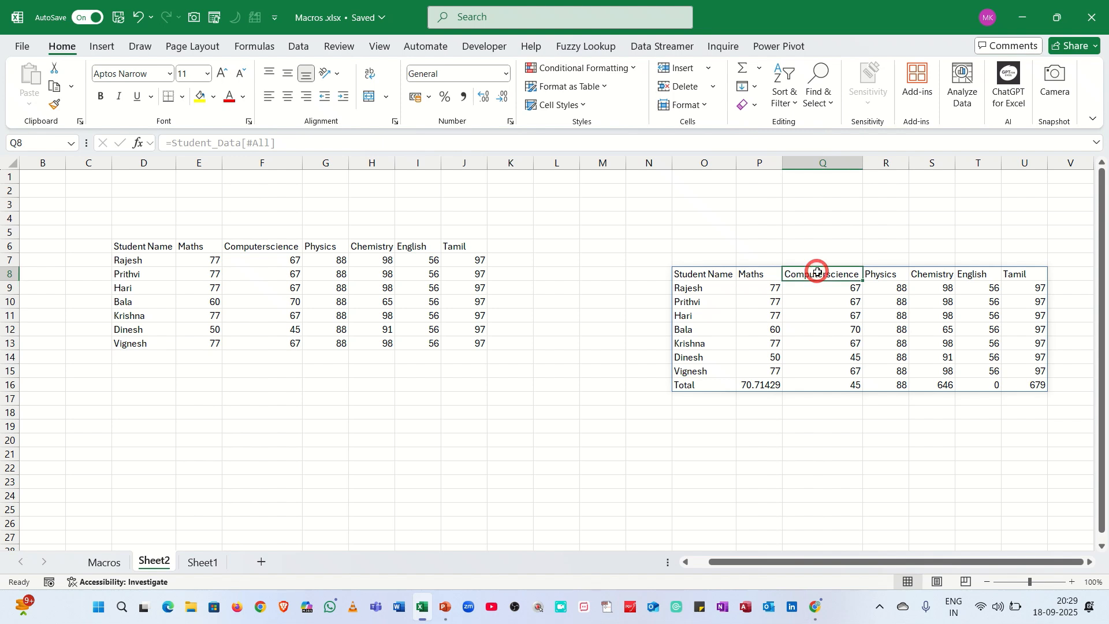
pyautogui.press('Delete')
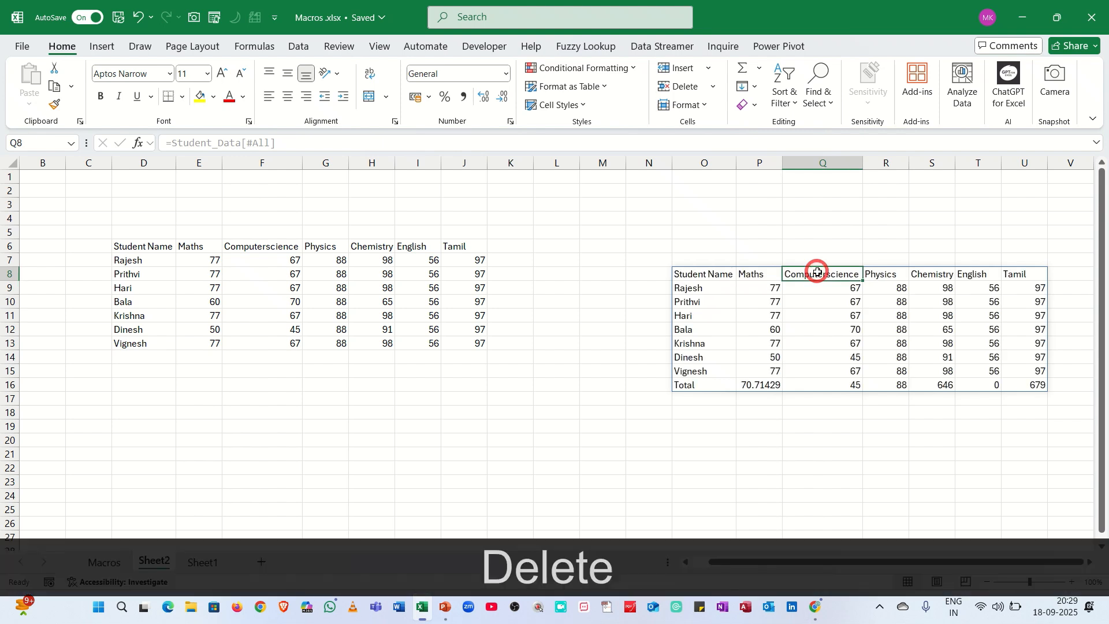
pyautogui.doubleClick(818, 272)
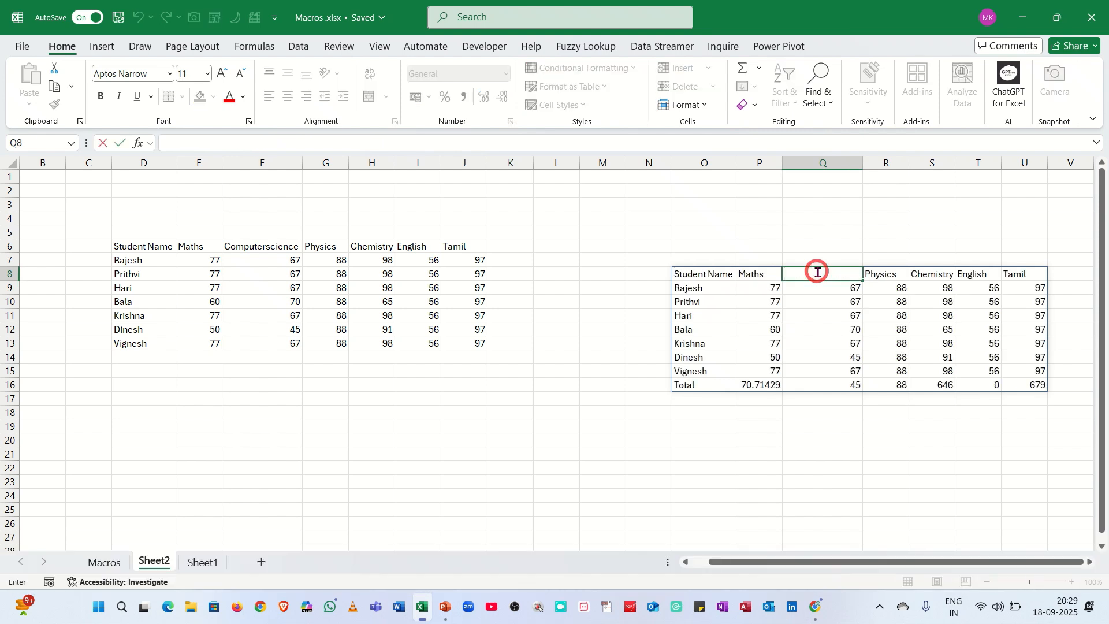
pyautogui.press('Return')
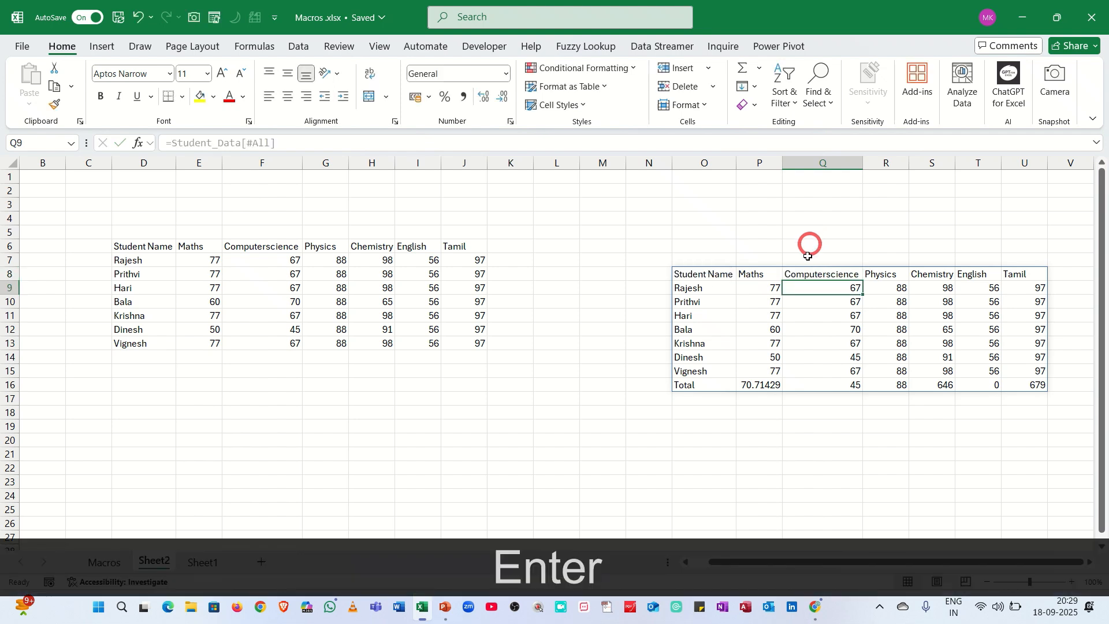
pyautogui.click(797, 345)
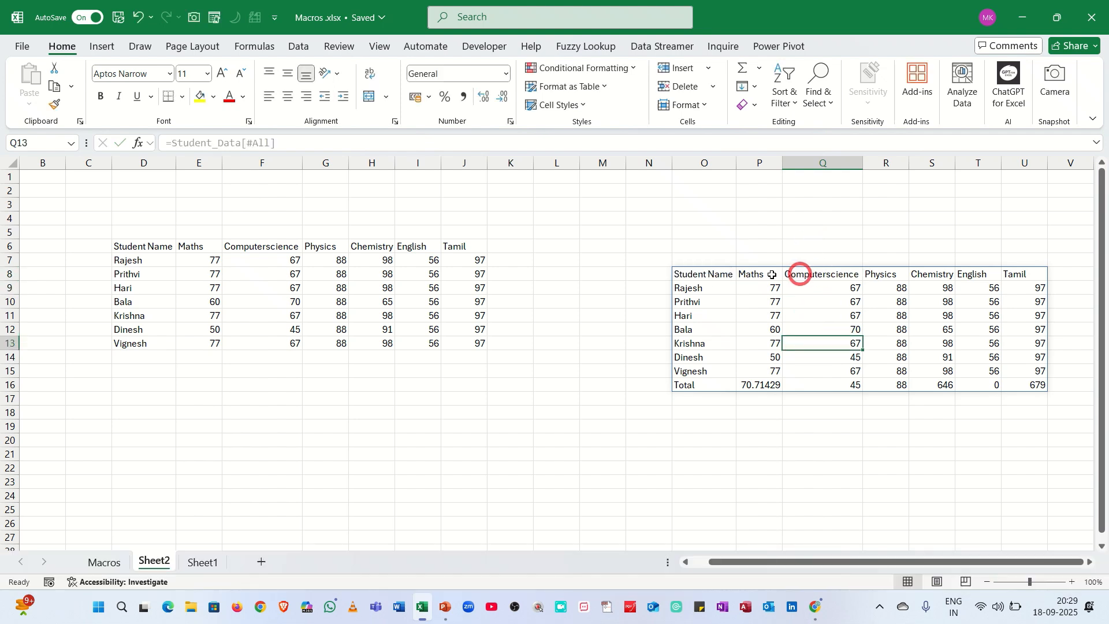
pyautogui.click(718, 275)
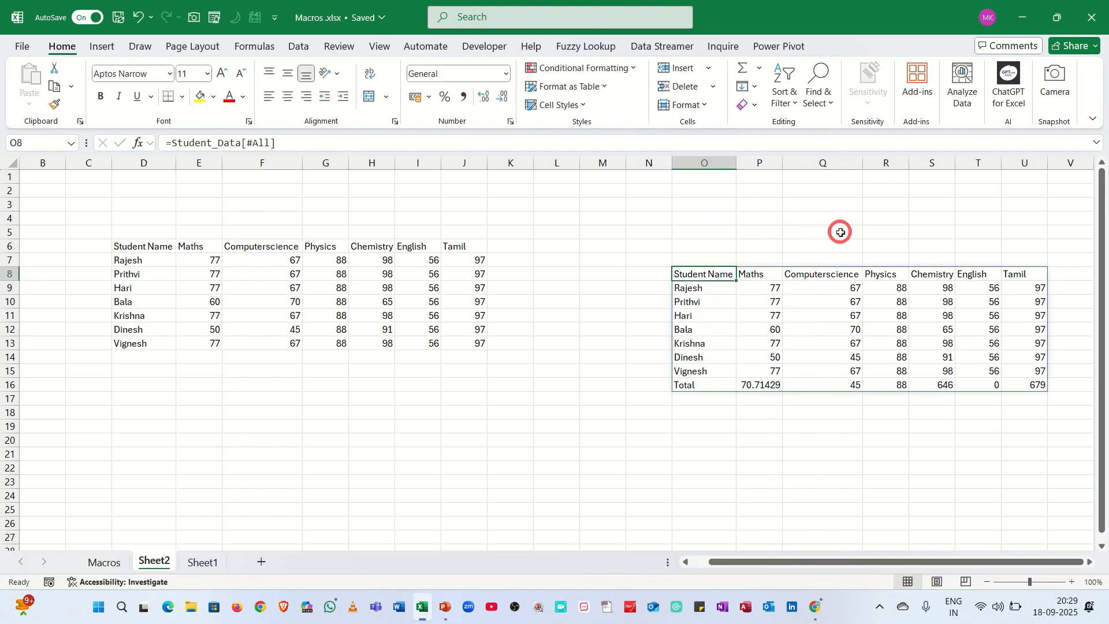